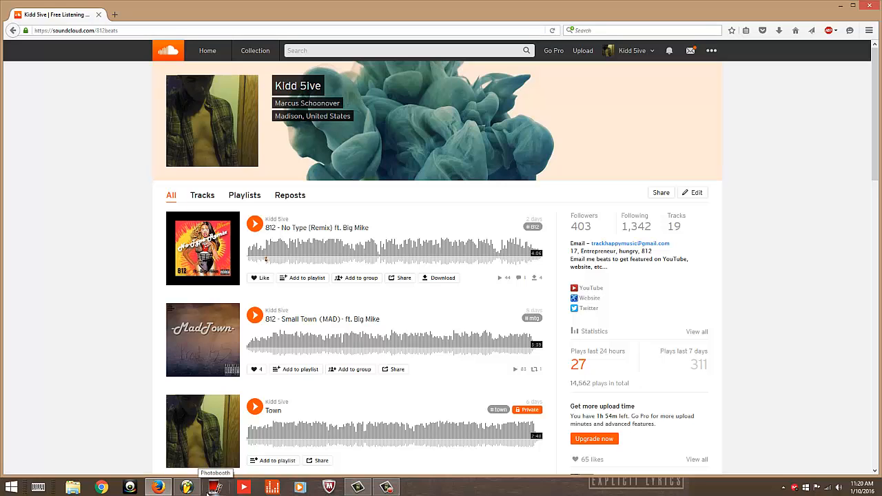
Step: Look through the full list of tracks on the SoundCloud profile page in the browser
click(188, 488)
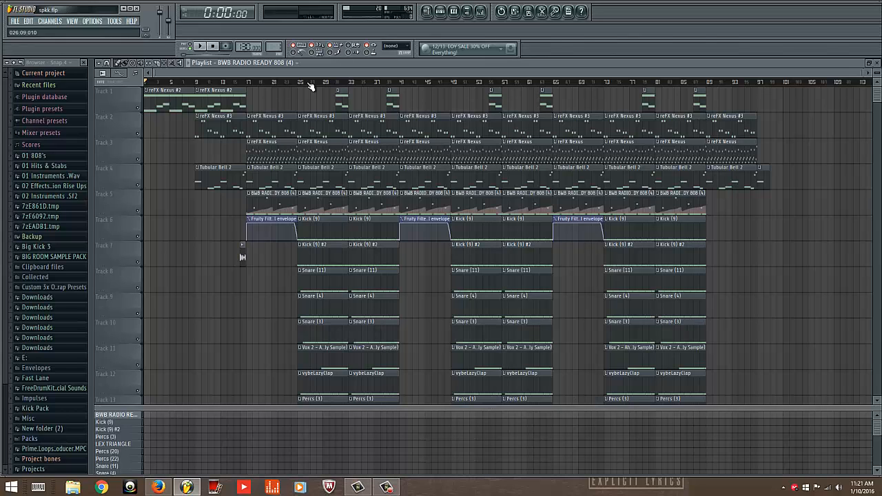
click(160, 487)
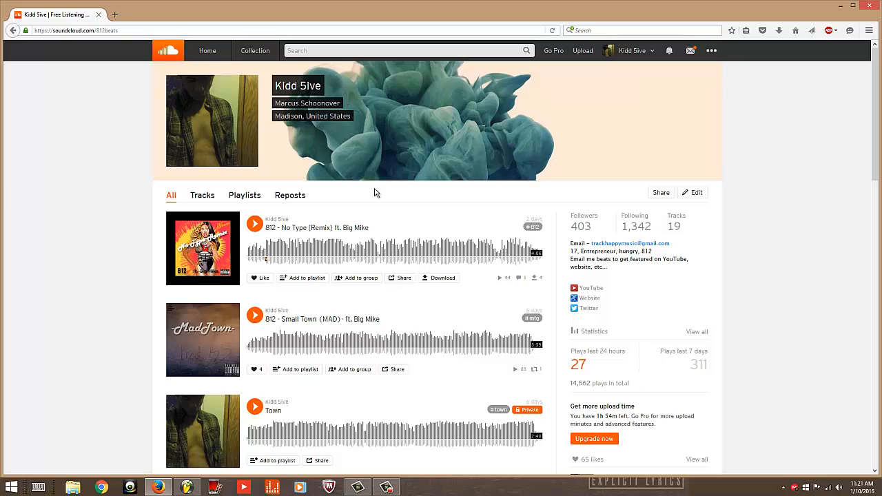
scroll(296, 255, down, 2)
scroll(296, 246, up, 2)
scroll(303, 227, down, 2)
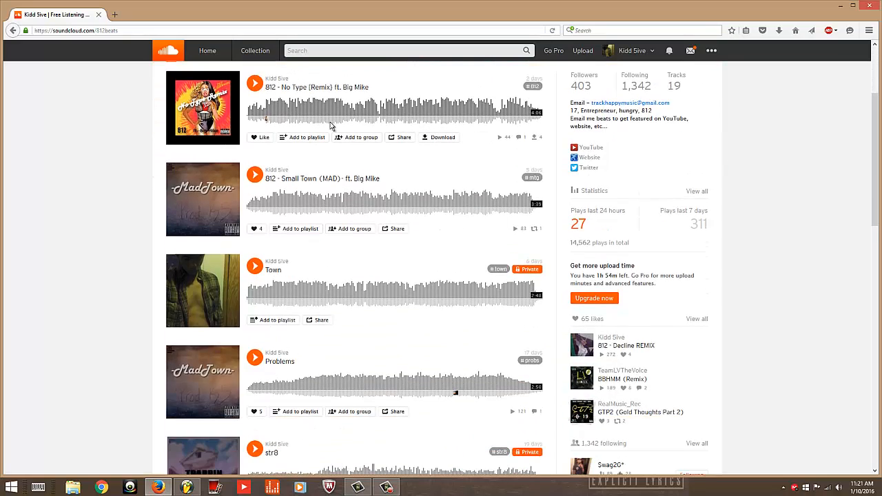
scroll(317, 199, down, 10)
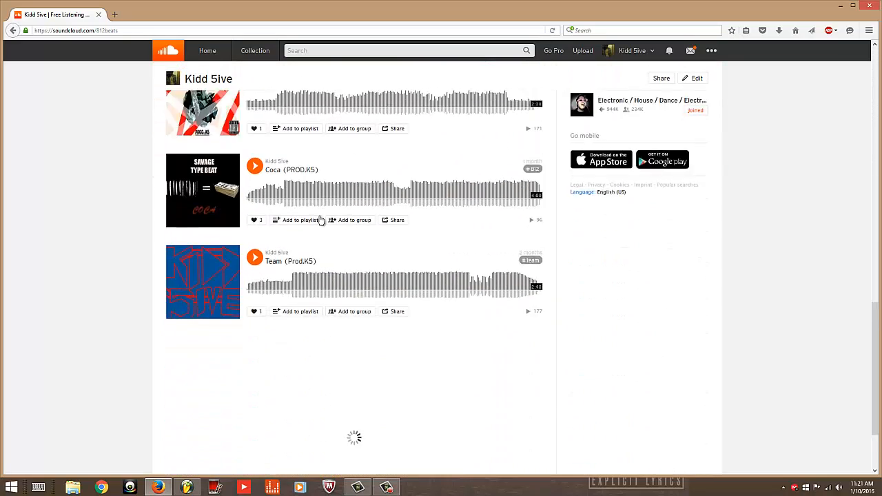
scroll(320, 278, down, 2)
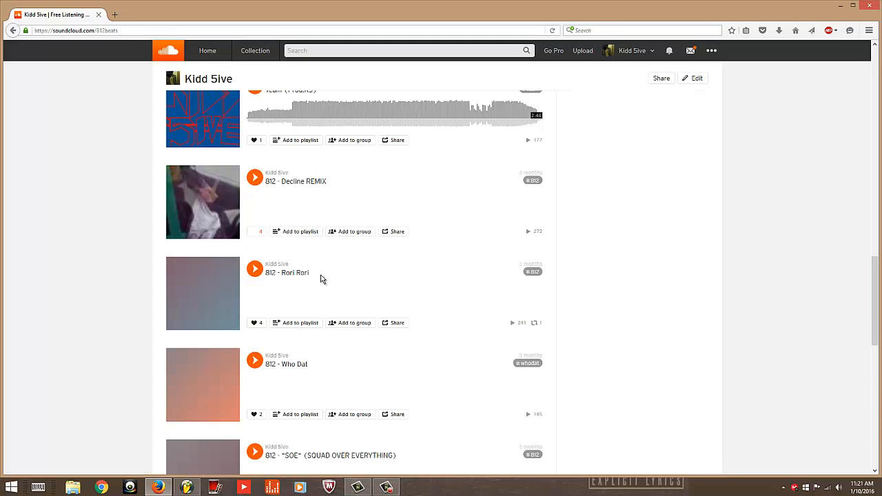
scroll(324, 290, down, 3)
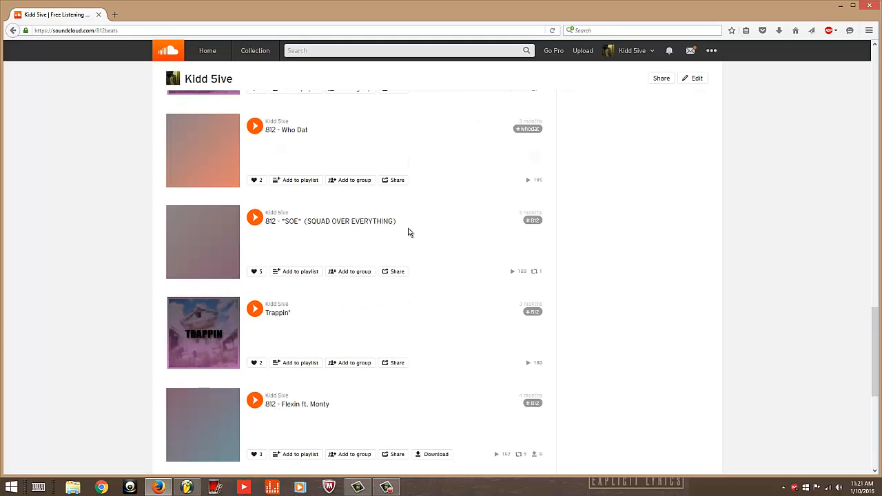
scroll(216, 335, down, 5)
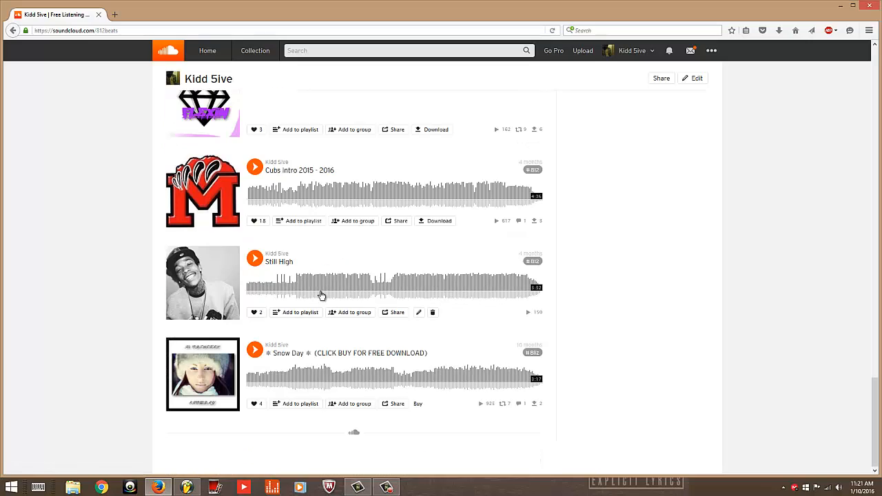
scroll(269, 364, up, 10)
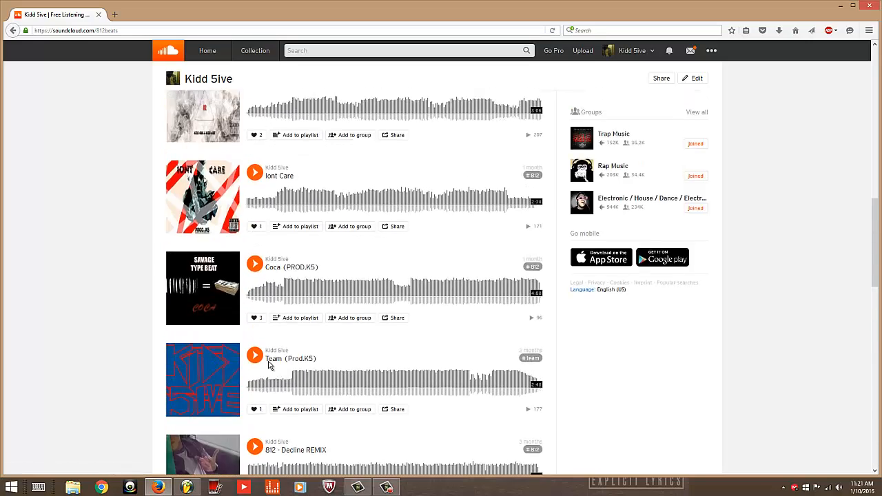
scroll(269, 365, up, 10)
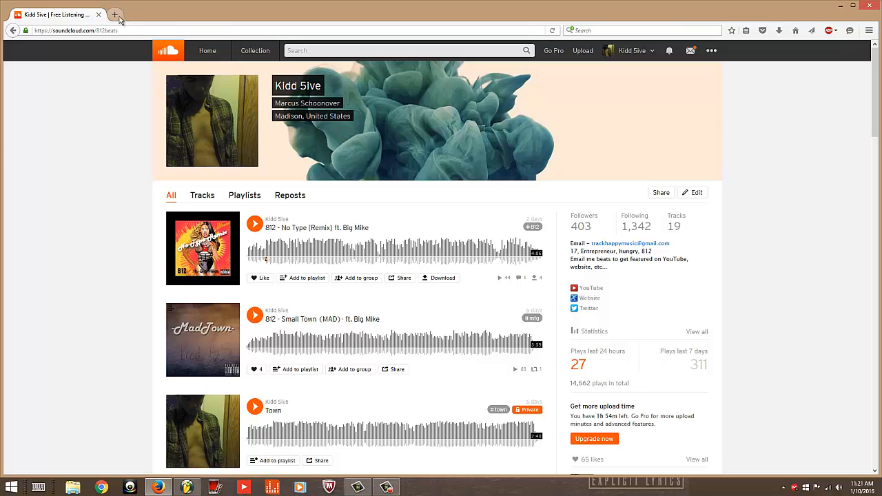
Step: Switch to FL Studio, play the spkk.flp arrangement from its beginning and stop playback
click(186, 487)
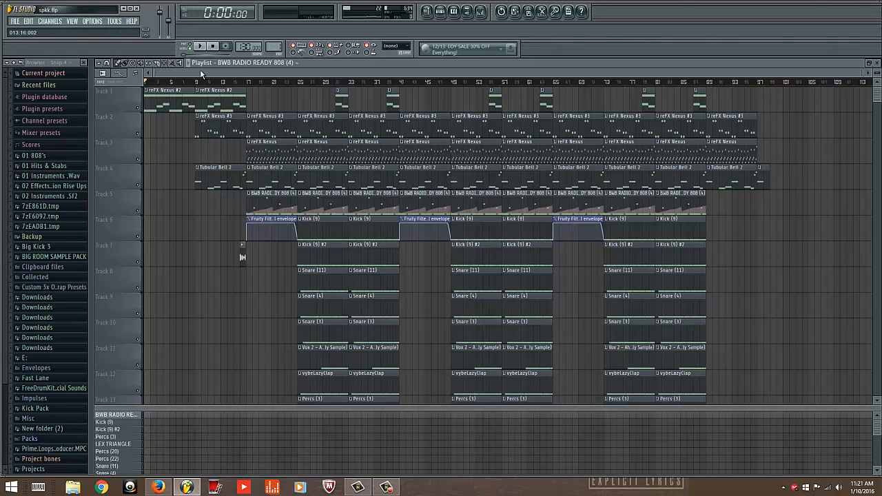
key(space)
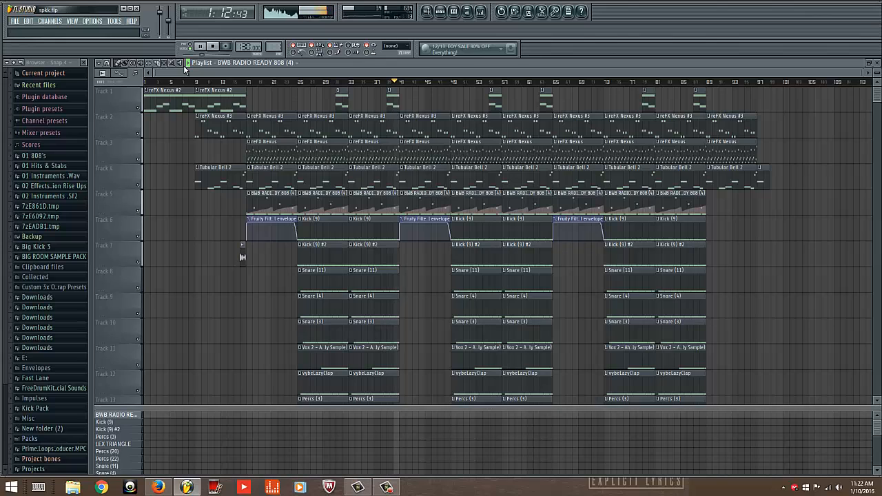
key(space)
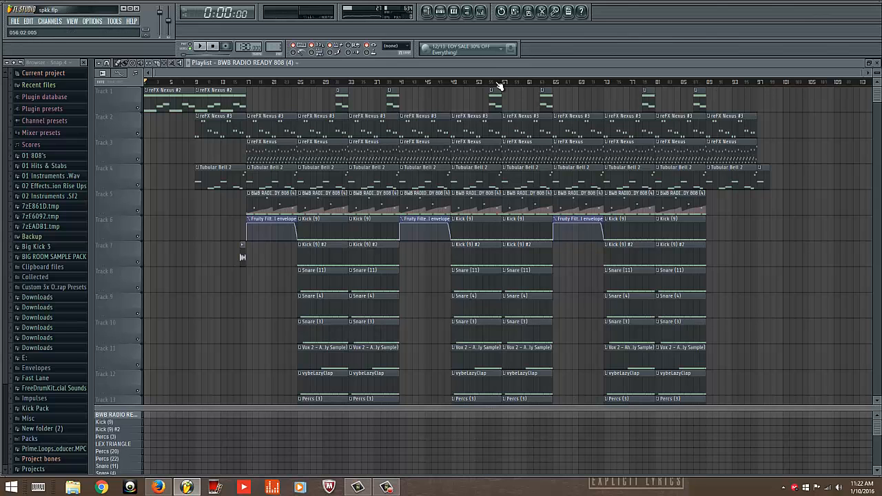
Step: Examine all playlist tracks, from the reFX Nexus clips down to the Master volume envelope
scroll(853, 134, down, 5)
scroll(821, 248, up, 5)
scroll(874, 104, down, 9)
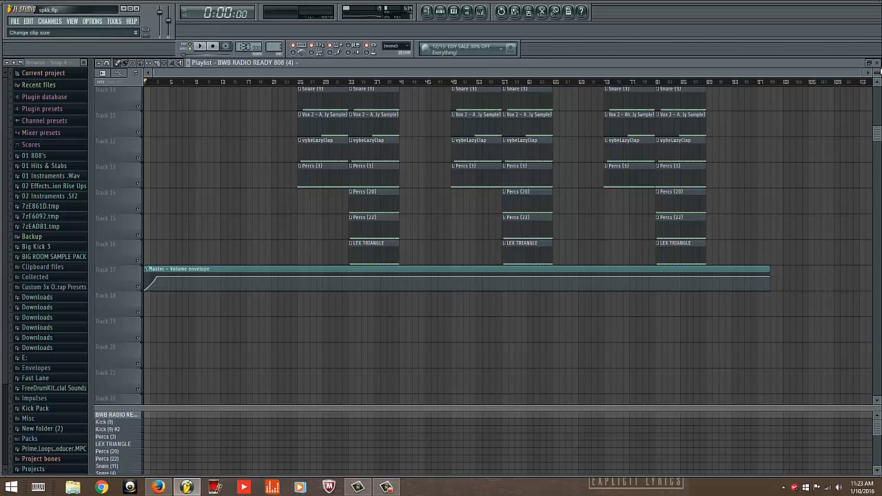
mouse_move(877, 73)
mouse_down()
mouse_move(877, 54)
mouse_move(877, 73)
mouse_up()
scroll(790, 193, up, 9)
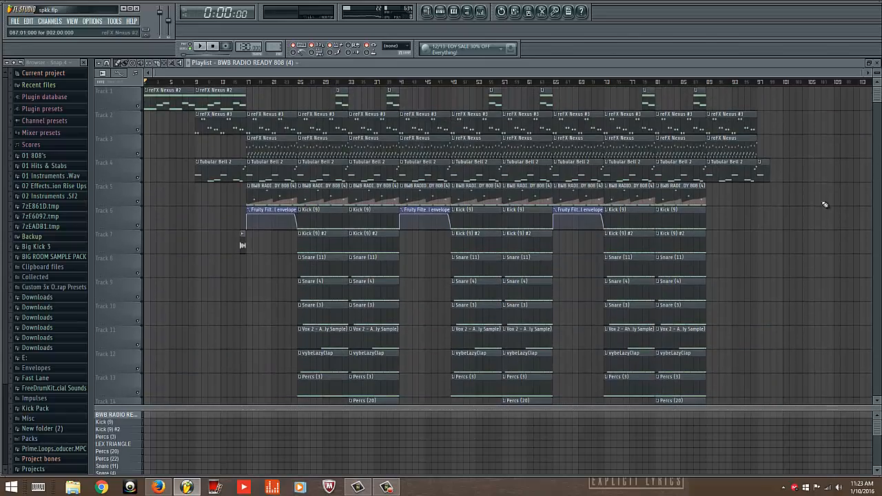
scroll(827, 213, down, 8)
scroll(838, 226, up, 8)
drag(878, 73, 877, 73)
scroll(839, 158, down, 6)
scroll(831, 179, up, 6)
drag(877, 73, 877, 78)
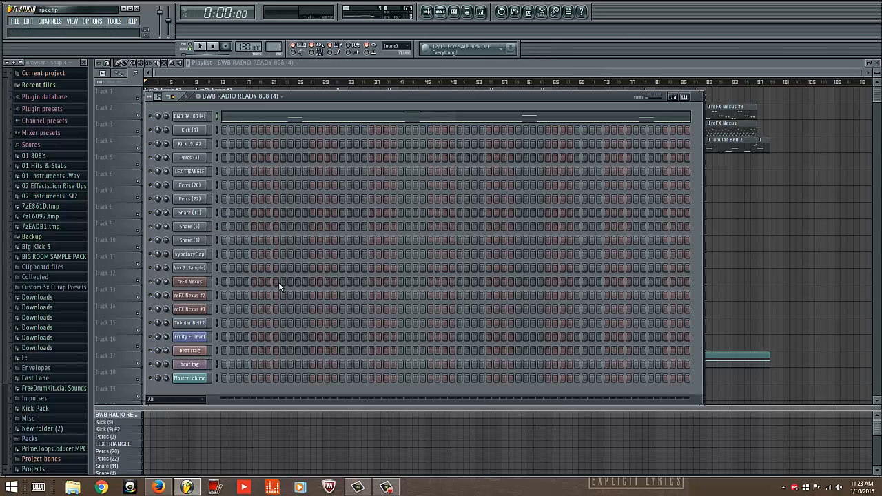
Step: Select the reFX Nexus pattern, show its notes in the piano roll and preview a high piano key
key(F6)
key(Down)
key(Down)
key(Down)
key(Down)
key(Down)
key(Down)
key(Down)
key(Down)
key(Down)
key(Down)
key(Down)
key(Down)
key(Down)
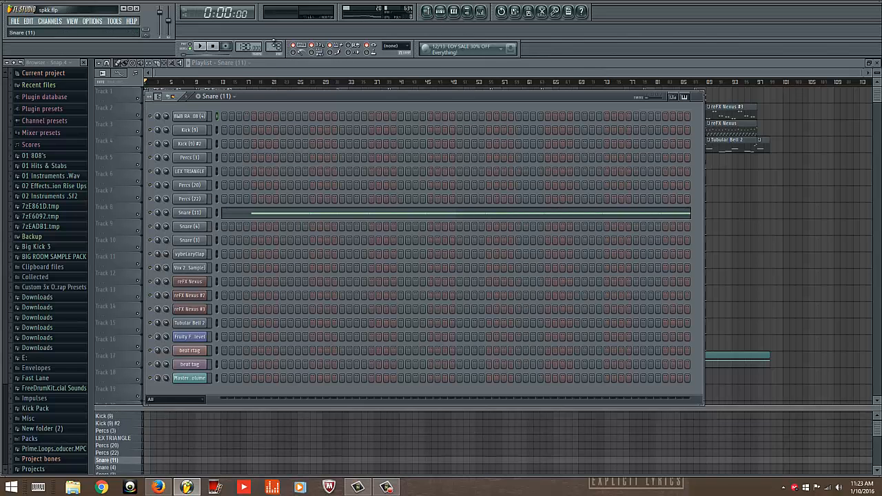
click(230, 294)
drag(181, 73, 834, 58)
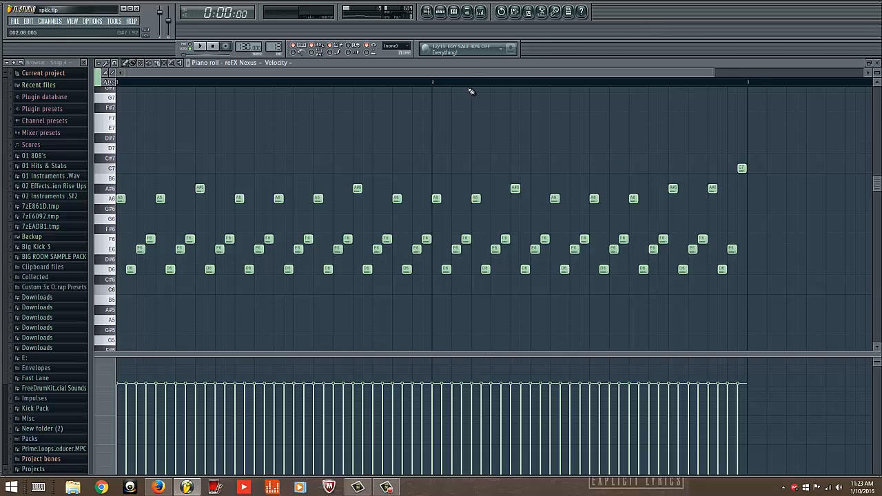
scroll(472, 88, down, 2)
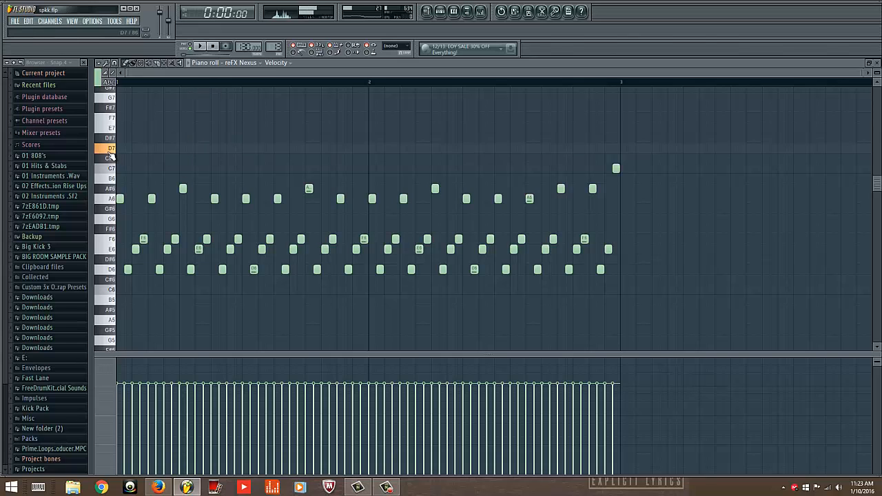
click(109, 158)
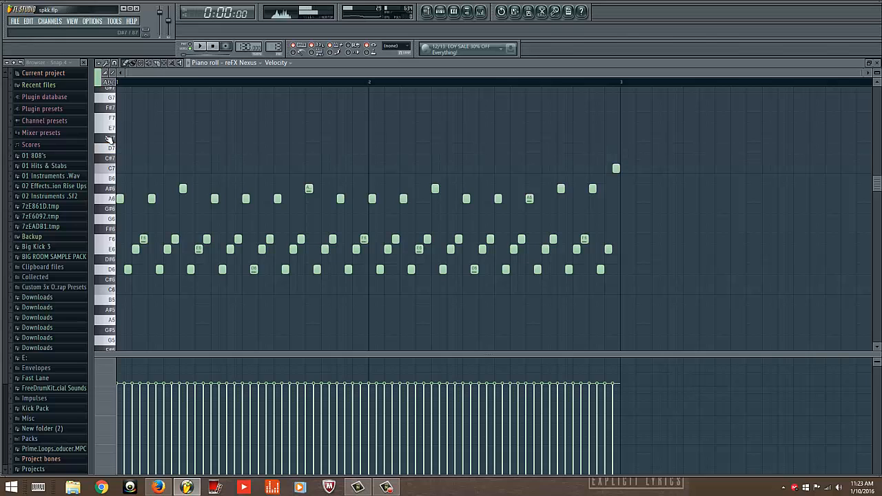
Step: Show the reFX Nexus channel's settings from the channel rack and reopen its piano roll
click(439, 11)
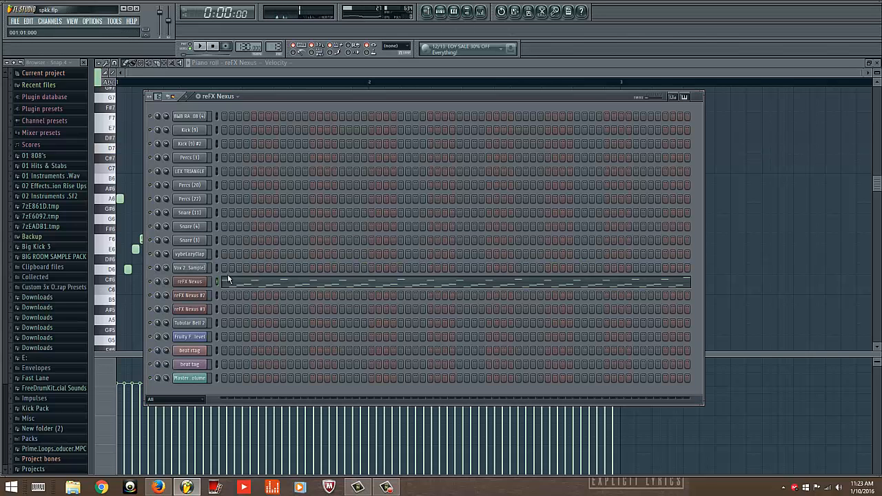
click(197, 282)
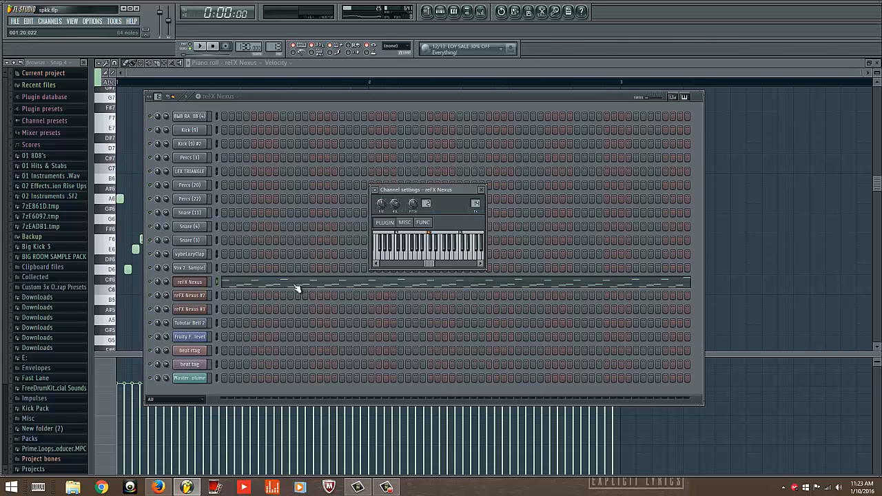
right_click(196, 285)
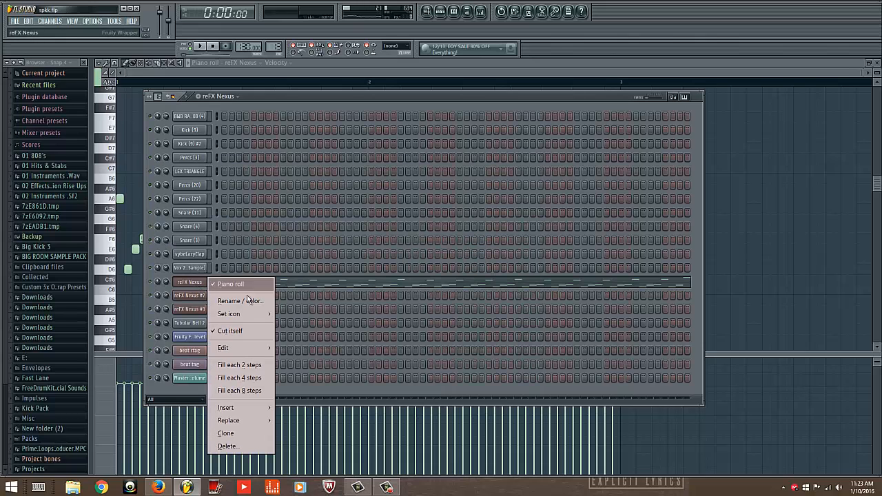
click(247, 285)
right_click(207, 282)
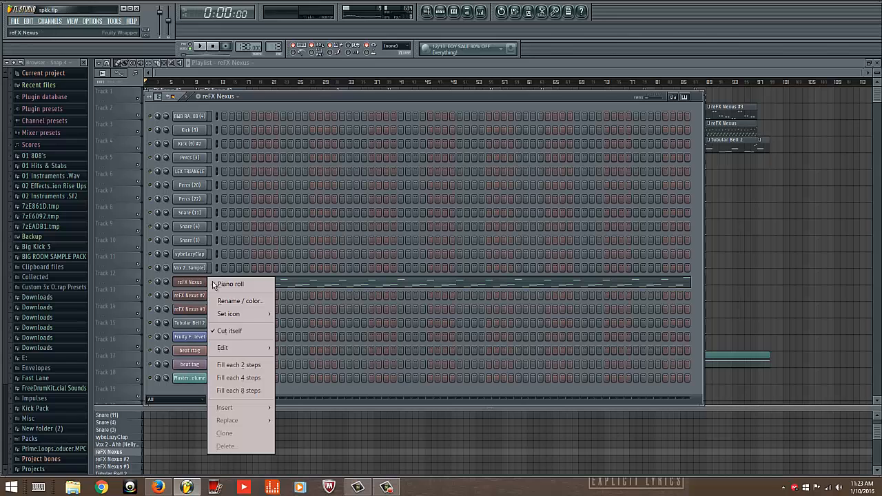
click(227, 286)
Step: Place trial notes on D7, F7 and F#7 above the reFX Nexus melody and delete them
drag(178, 72, 736, 92)
click(170, 149)
drag(170, 149, 149, 149)
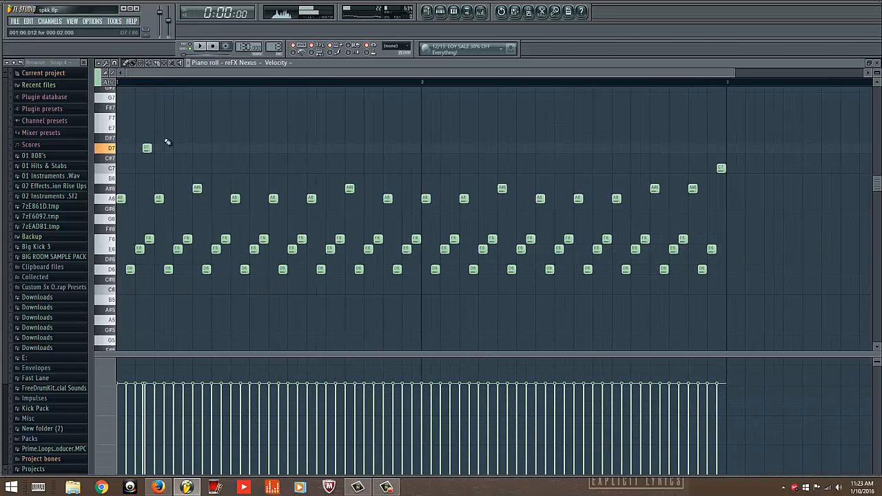
click(211, 117)
click(278, 107)
right_click(147, 148)
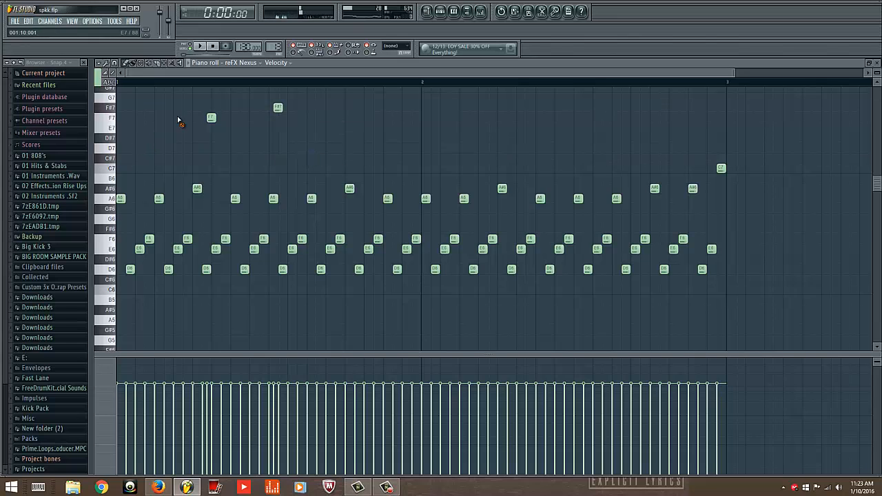
right_click(211, 118)
right_click(277, 108)
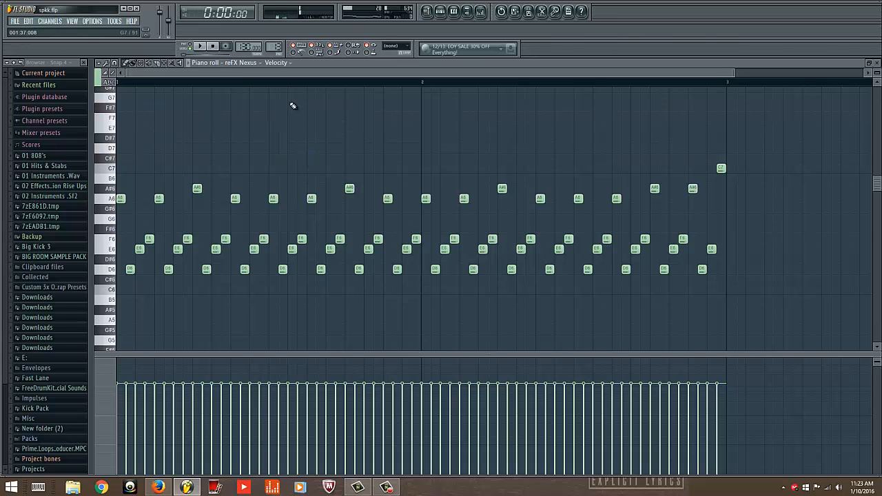
Step: Play the reFX Nexus melody pattern and return to the channel rack
click(201, 46)
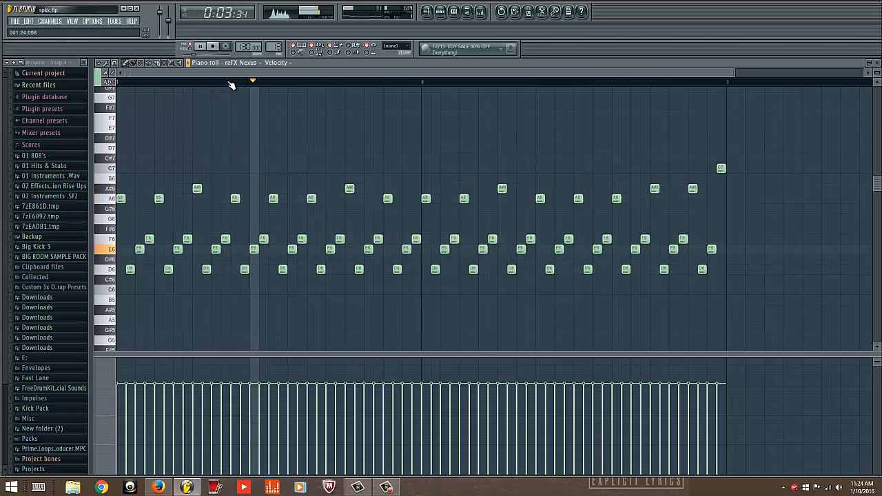
key(F6)
key(F5)
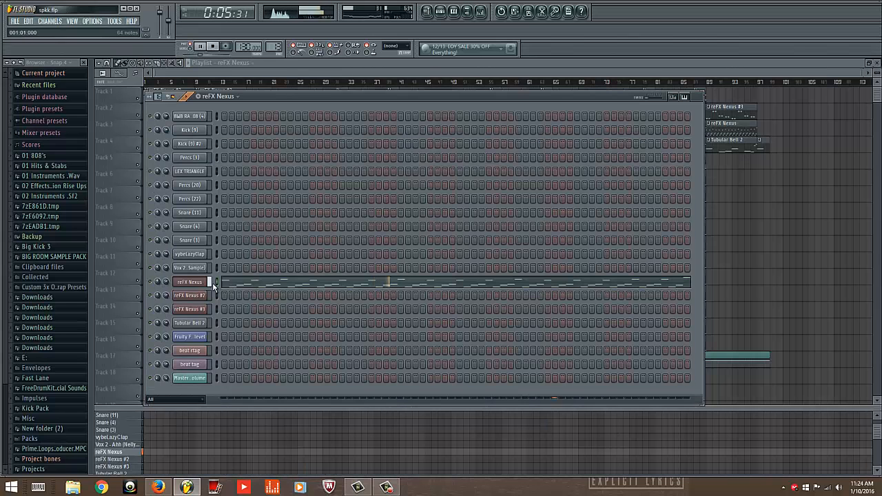
Step: Open Fruity Parametric EQ 2 on the reFX Nexus mixer track, set the band 7 high shelf to about -3.3 dB at 7848 Hz, and close it
key(F9)
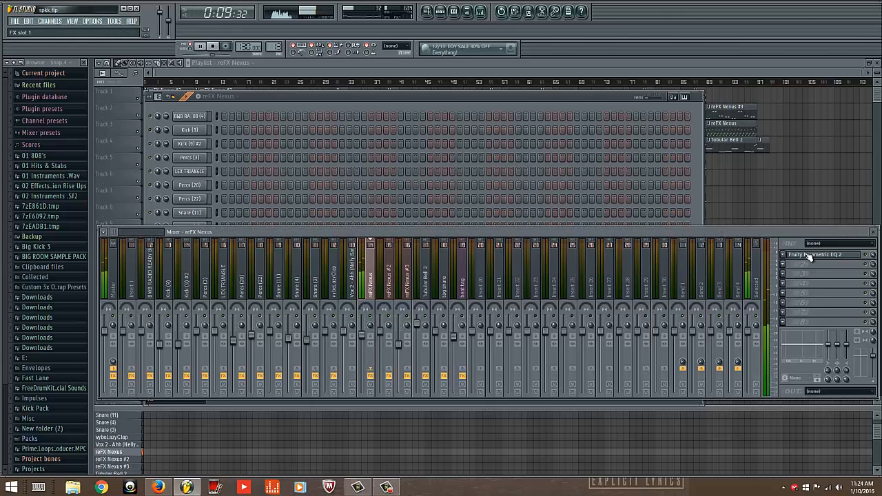
click(857, 262)
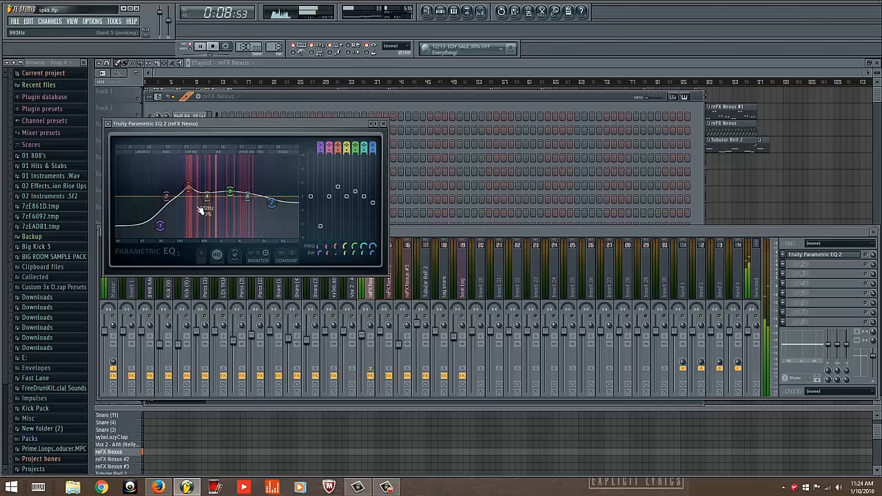
drag(272, 211, 273, 215)
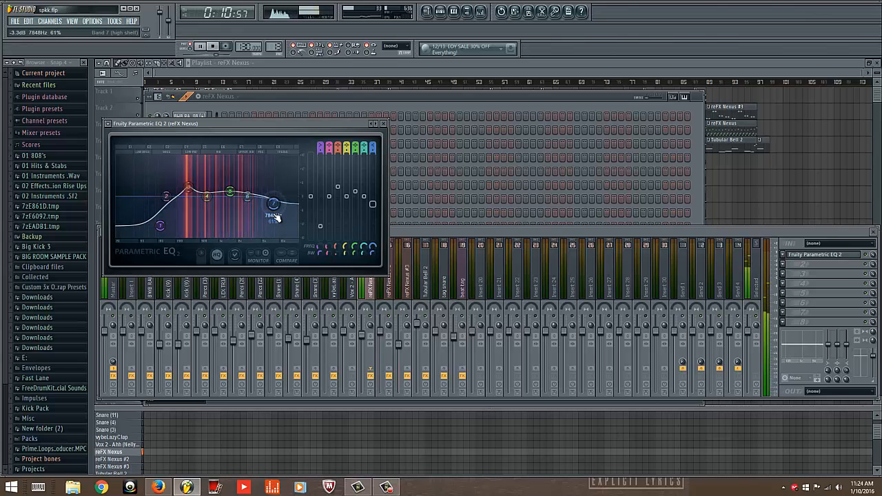
click(383, 123)
click(296, 107)
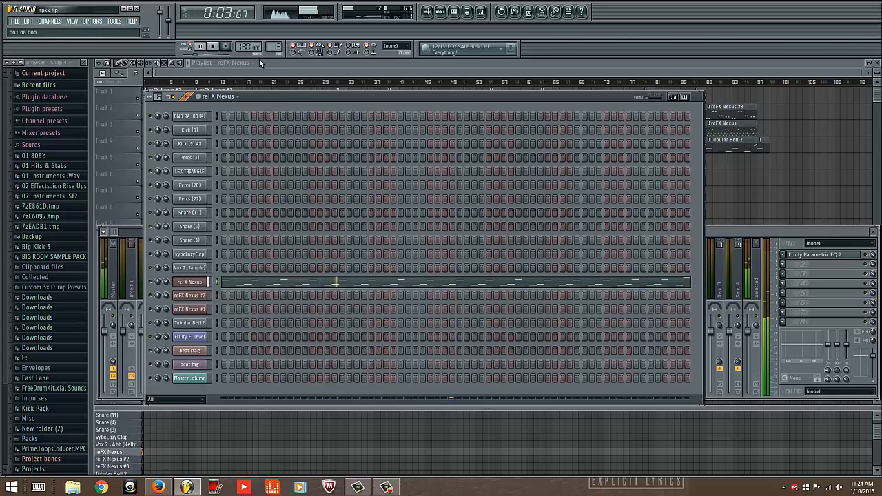
Step: Stop the current pattern, select the reFX Nexus #2 pattern and play it
key(space)
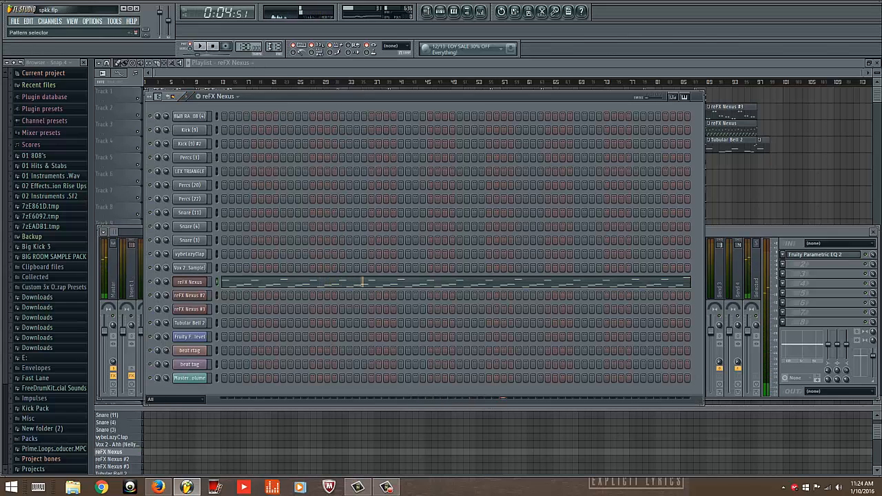
scroll(270, 46, up, 1)
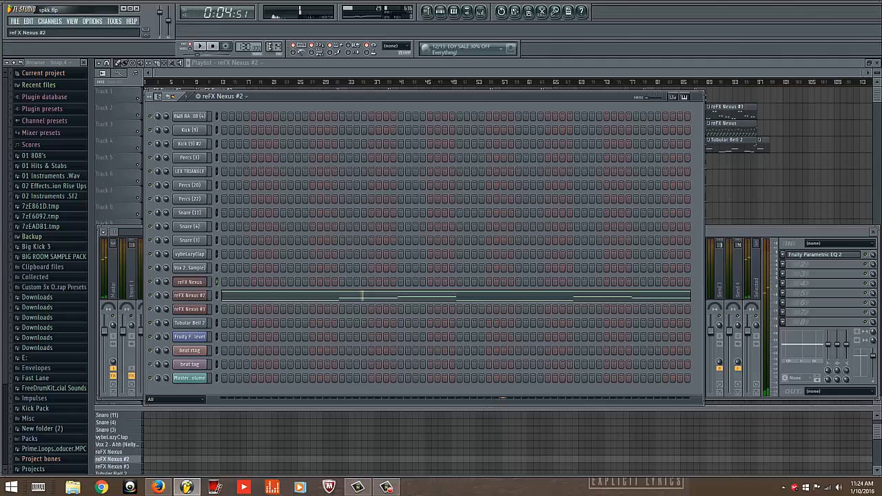
click(208, 52)
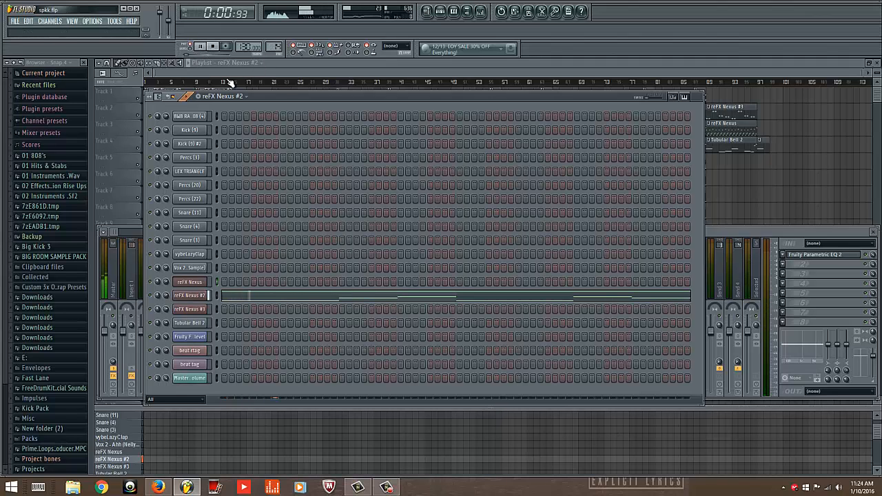
Step: View all the reFX Nexus #2 notes in the piano roll during playback and return to the channel rack
right_click(197, 296)
click(212, 297)
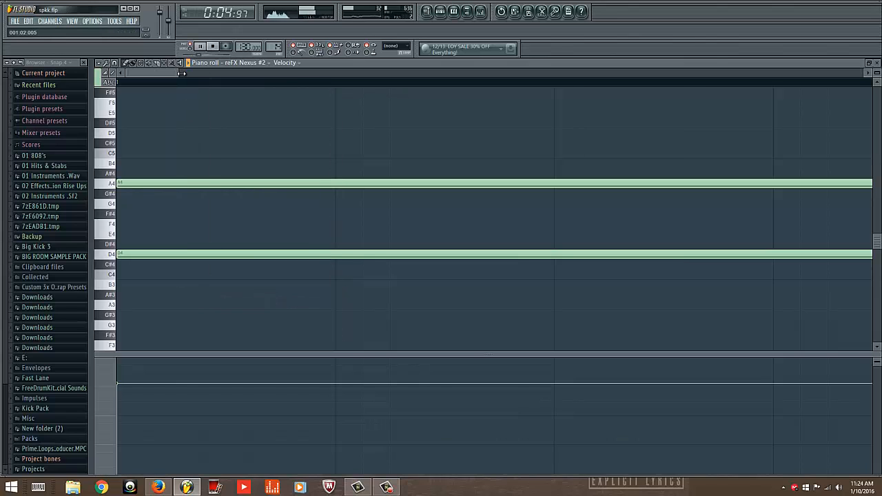
drag(715, 101, 718, 104)
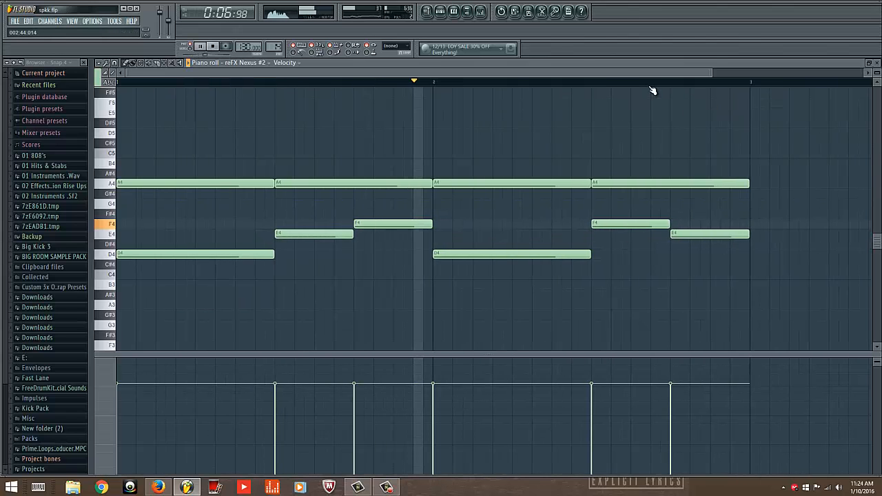
scroll(653, 90, down, 1)
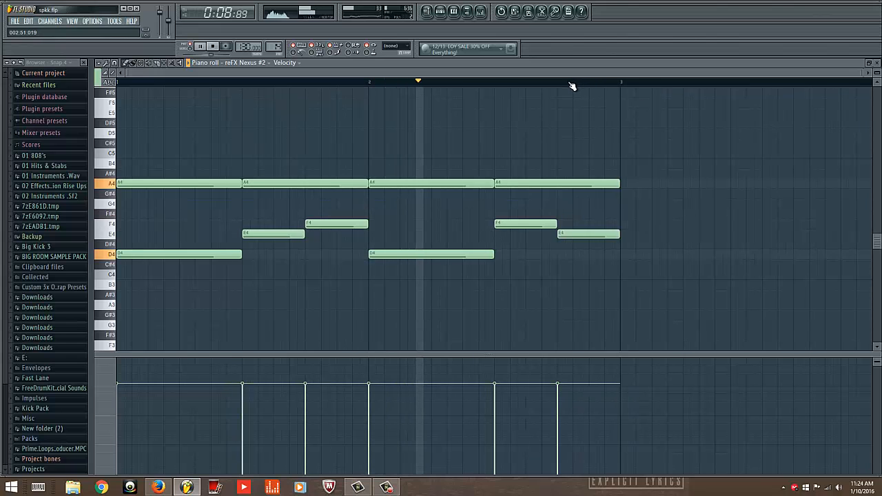
scroll(496, 86, up, 3)
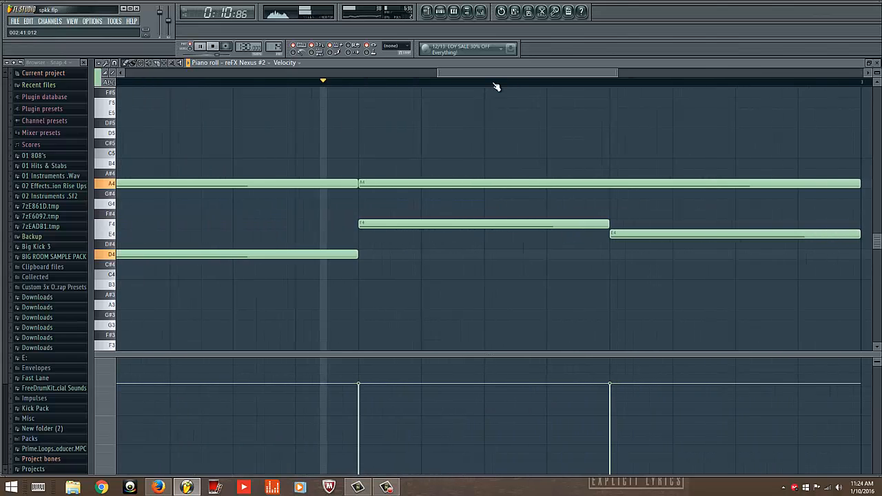
scroll(497, 86, down, 3)
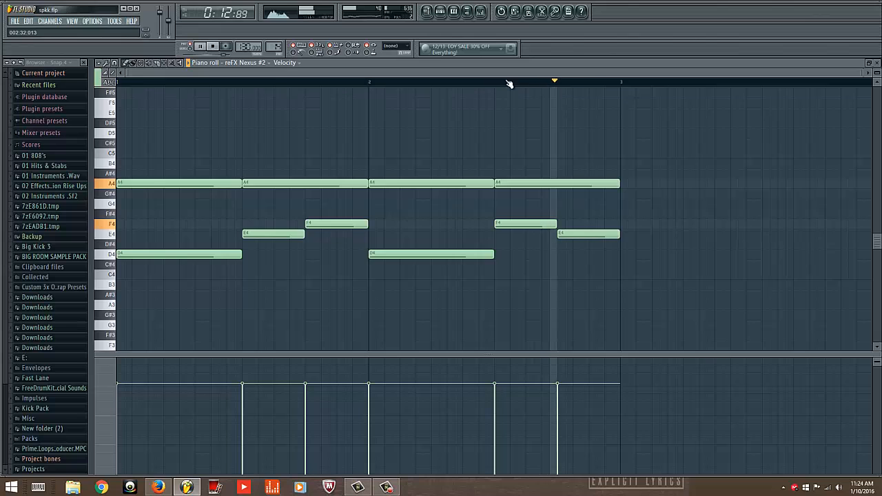
click(876, 63)
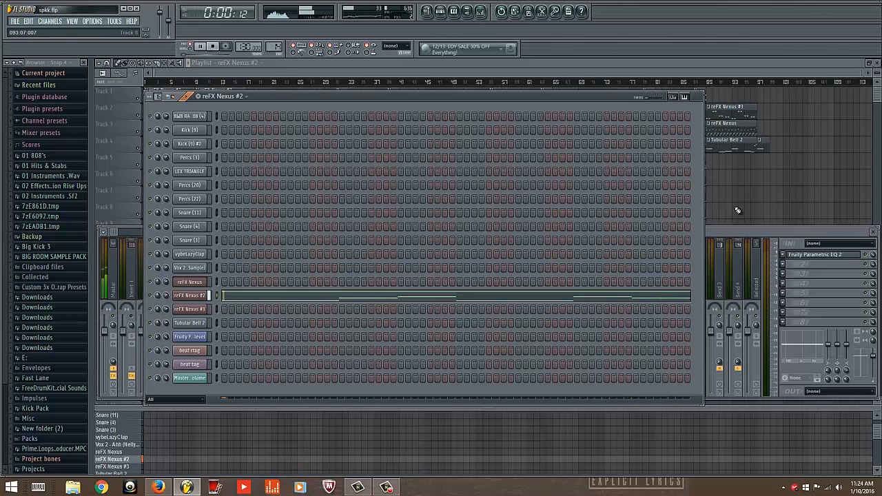
Step: Inspect the Fruity Parametric EQ 2 curve on the reFX Nexus #2 mixer track and close the effect window
click(732, 232)
click(390, 293)
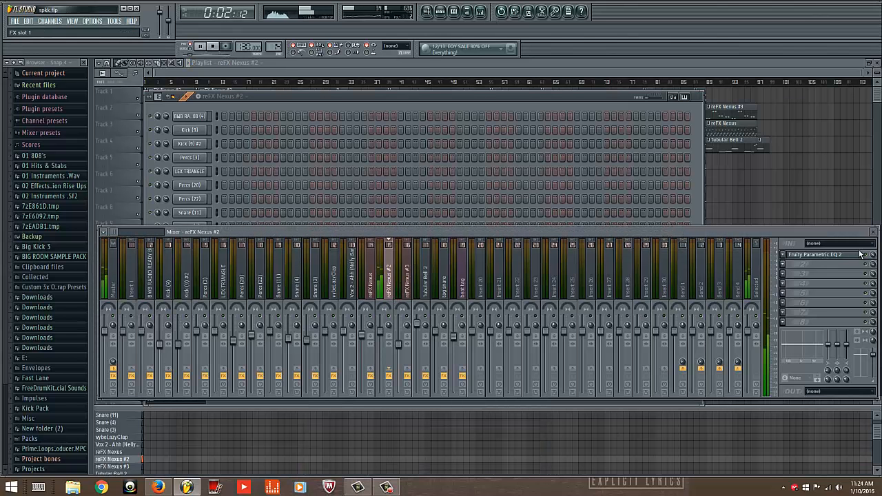
drag(851, 237, 734, 208)
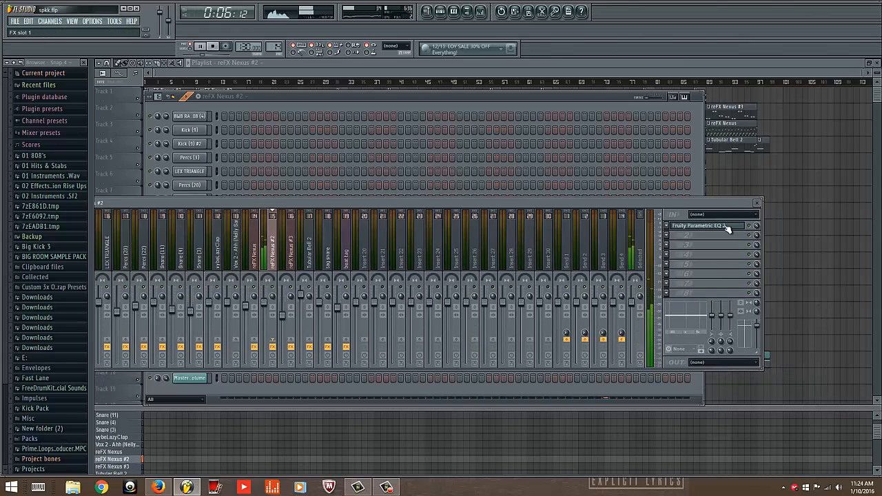
click(702, 225)
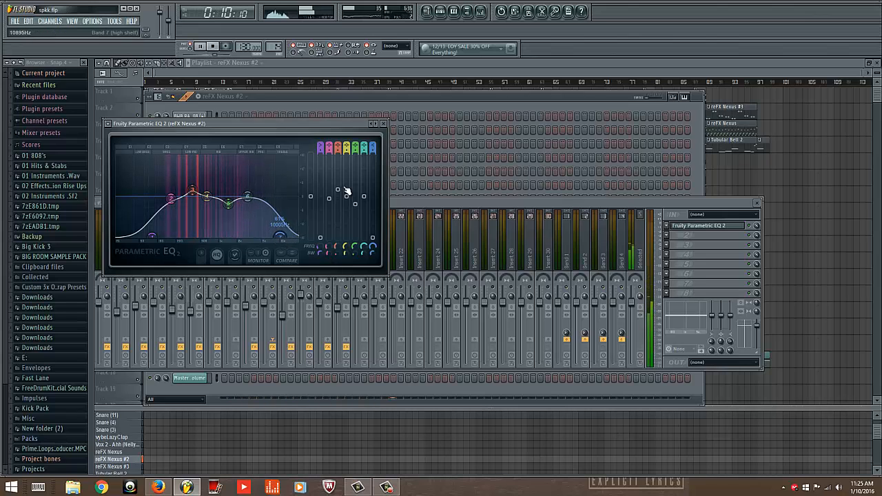
click(383, 124)
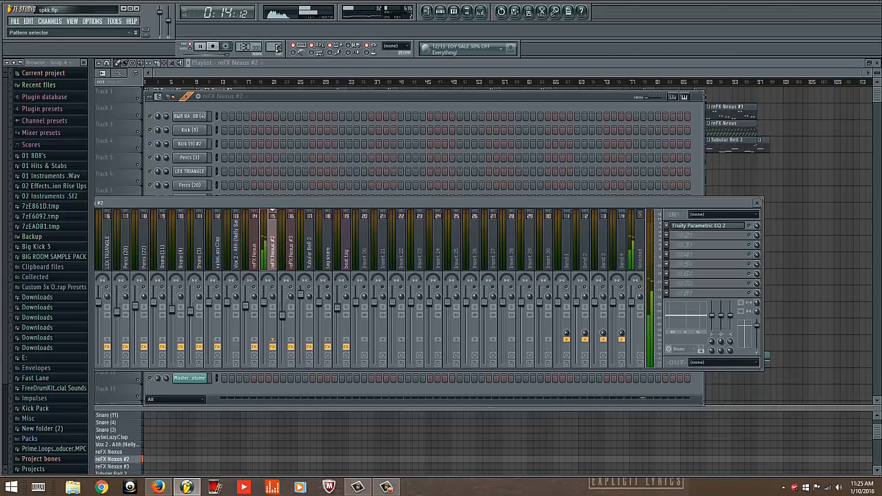
Step: Switch to the reFX Nexus #3 pattern and view its full melody in the piano roll while it plays
scroll(277, 48, up, 1)
click(270, 94)
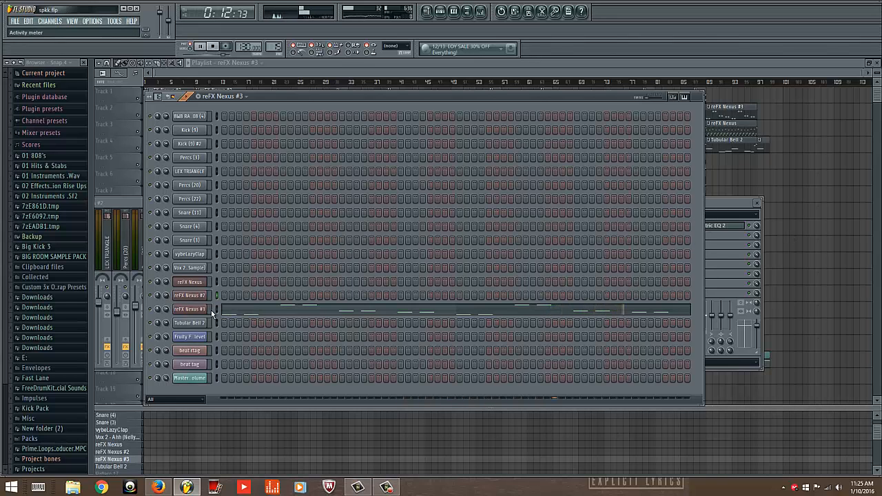
click(248, 312)
drag(178, 73, 818, 167)
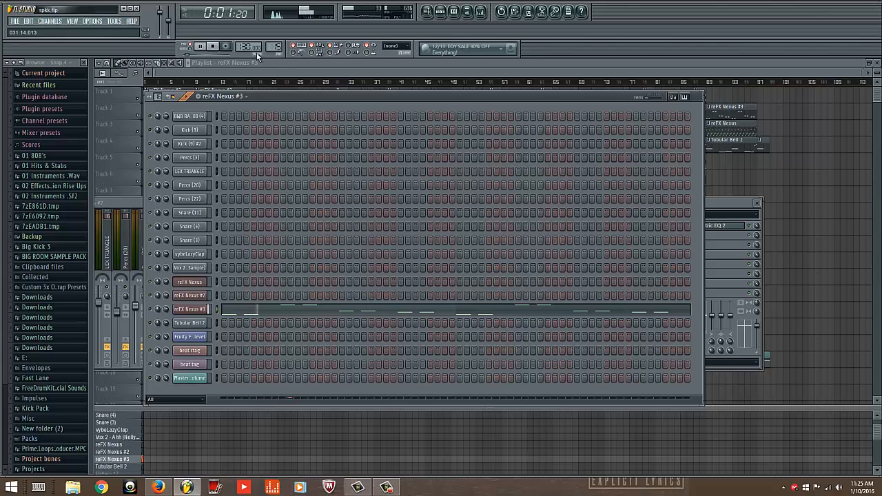
Step: Stop playback, play the Tubular Bell 2 pattern and view its notes in the piano roll
key(space)
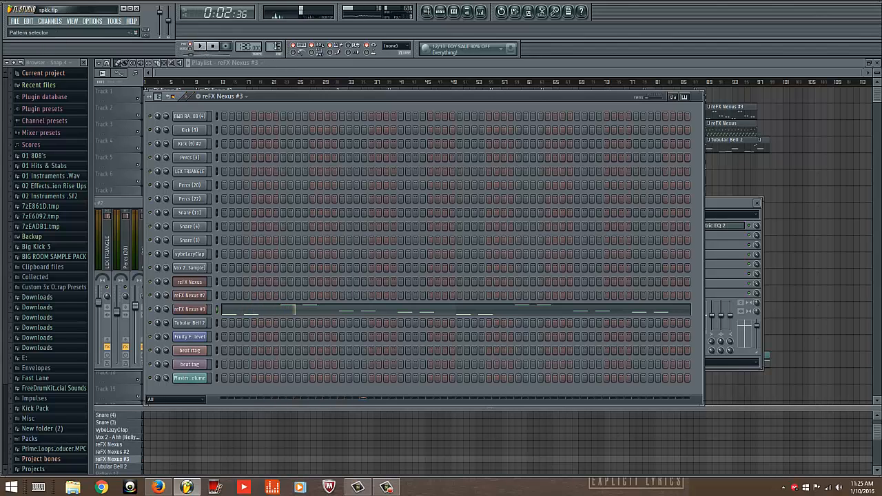
scroll(277, 47, up, 1)
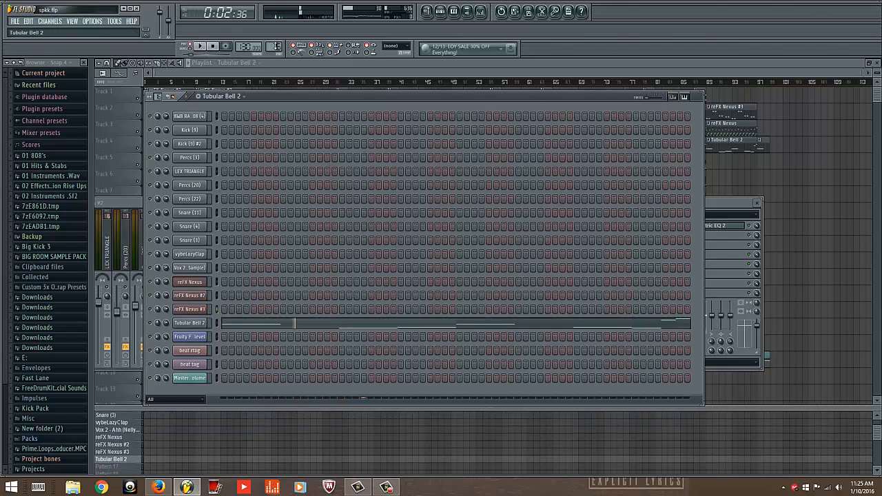
click(201, 46)
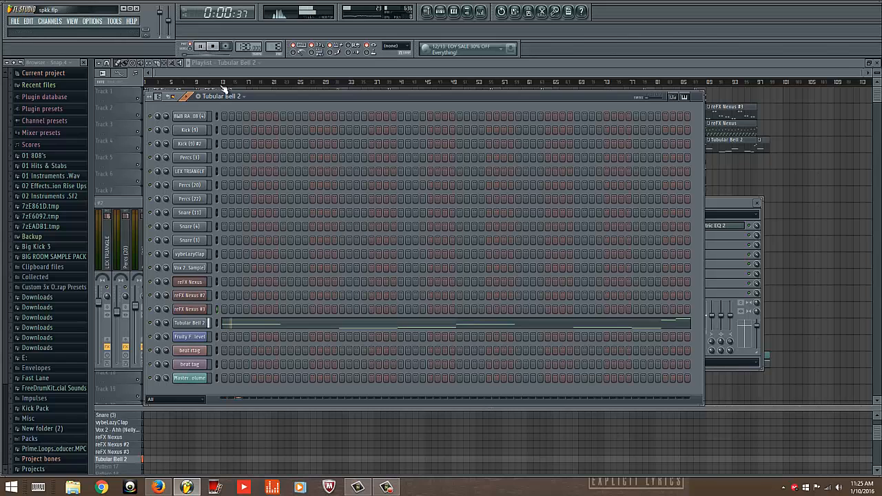
click(332, 329)
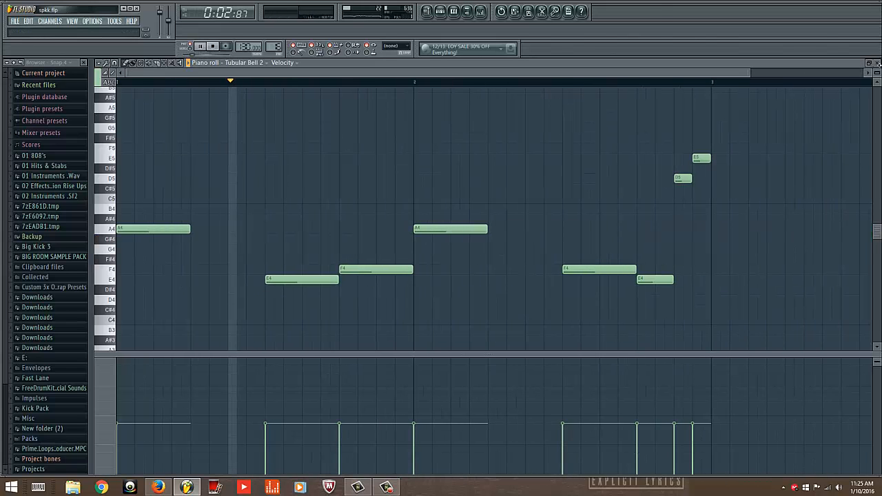
click(878, 63)
Step: Open Fruity Parametric EQ 2 on the Tubular Bell 2 mixer track, lower the band 7 high shelf at about 7045 Hz, and close it
click(714, 203)
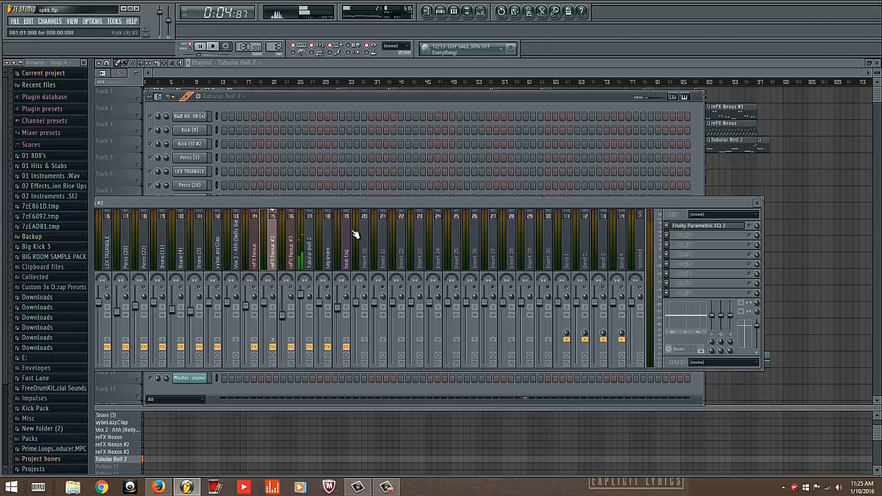
click(304, 251)
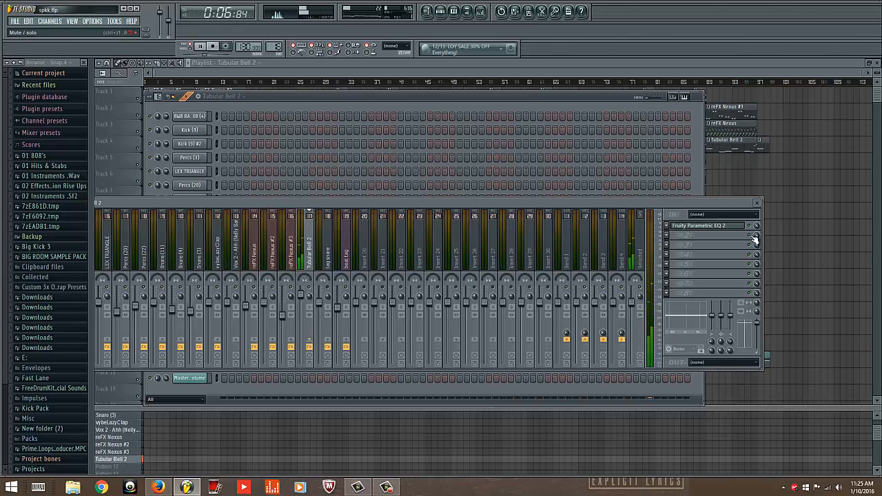
click(729, 228)
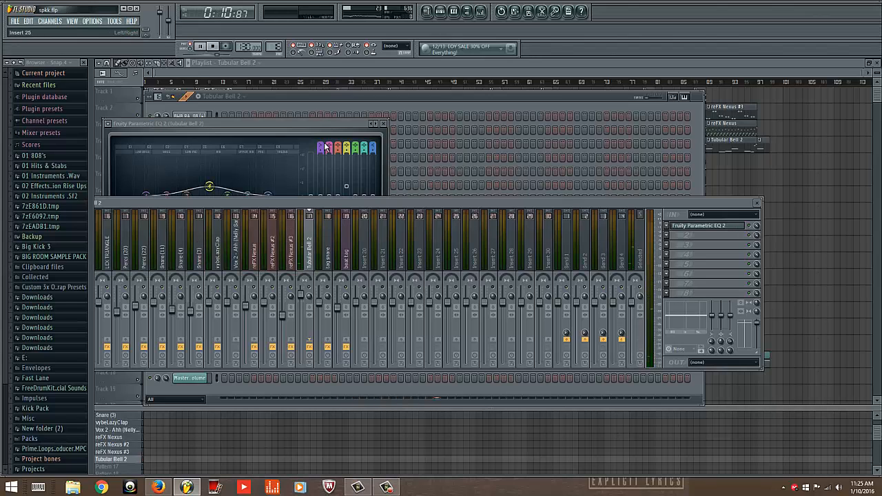
drag(288, 124, 323, 124)
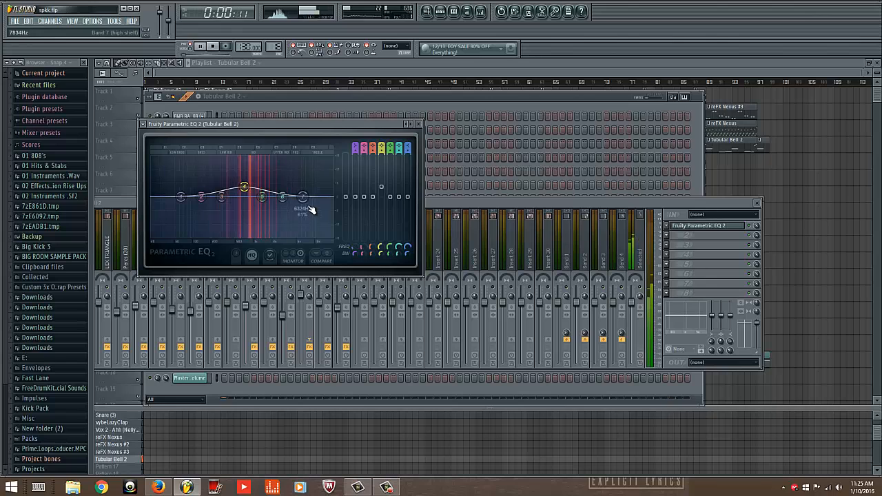
drag(303, 197, 308, 206)
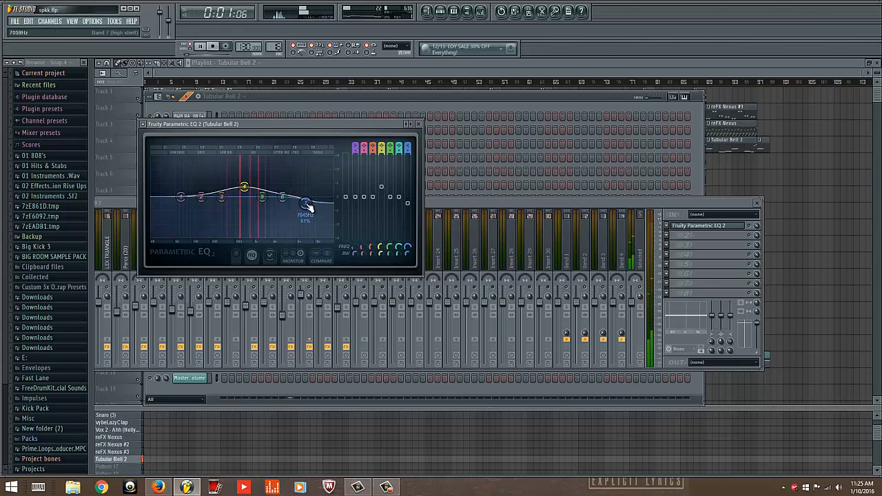
click(417, 124)
Step: Return to the channel rack, stop playback, select the BWB RADIO READY 808 (4) pattern and play it
click(195, 97)
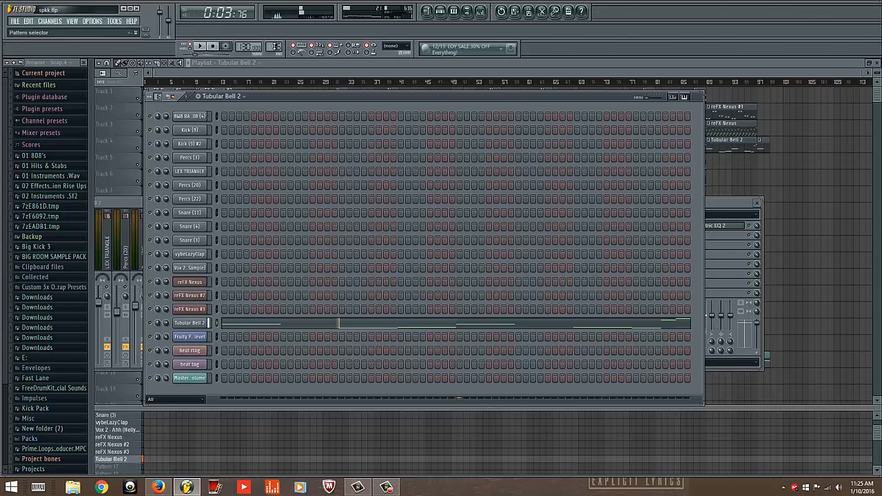
key(F4)
scroll(276, 46, down, 2)
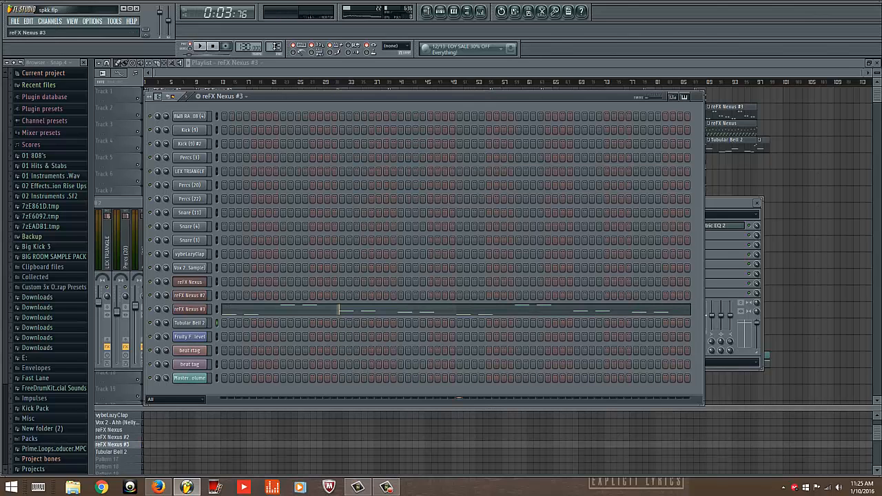
scroll(275, 46, up, 3)
scroll(275, 46, up, 8)
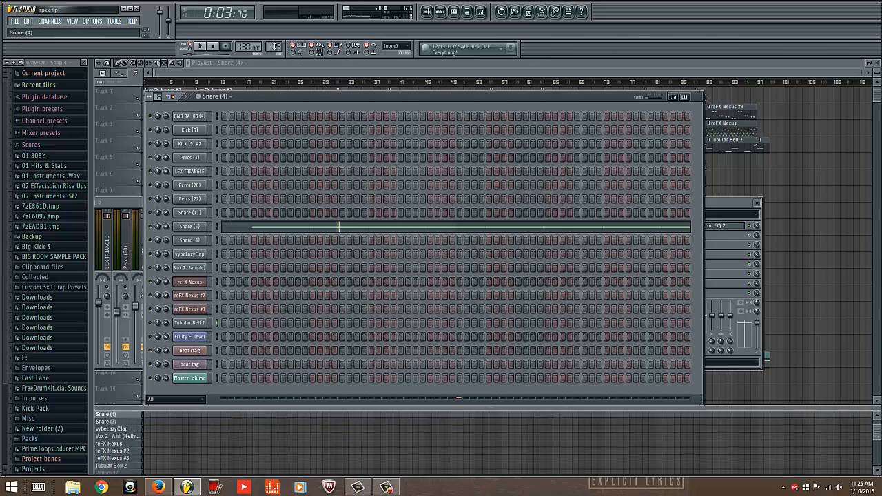
scroll(275, 46, up, 2)
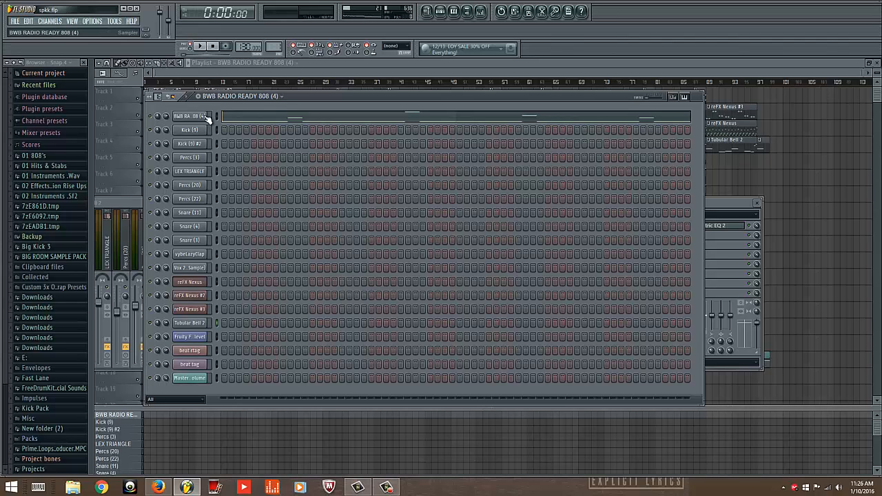
click(200, 47)
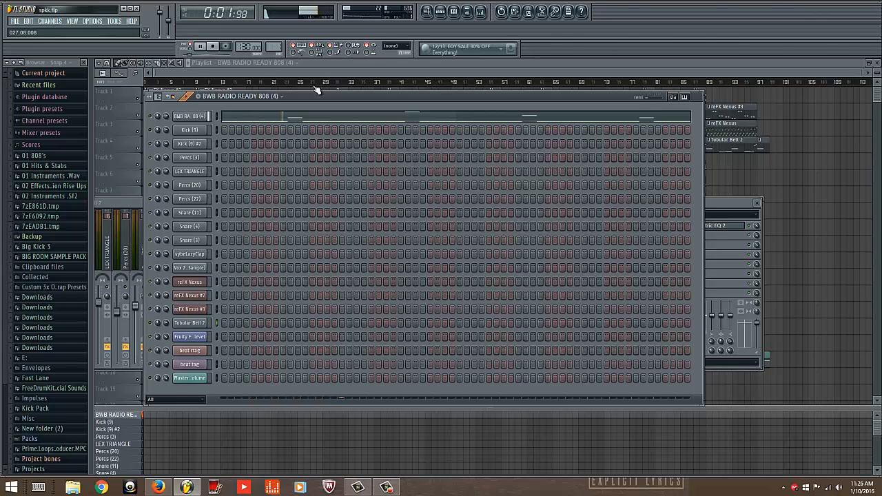
Step: View the full BWB RADIO READY 808 (4) note sequence in the piano roll and close it
click(312, 119)
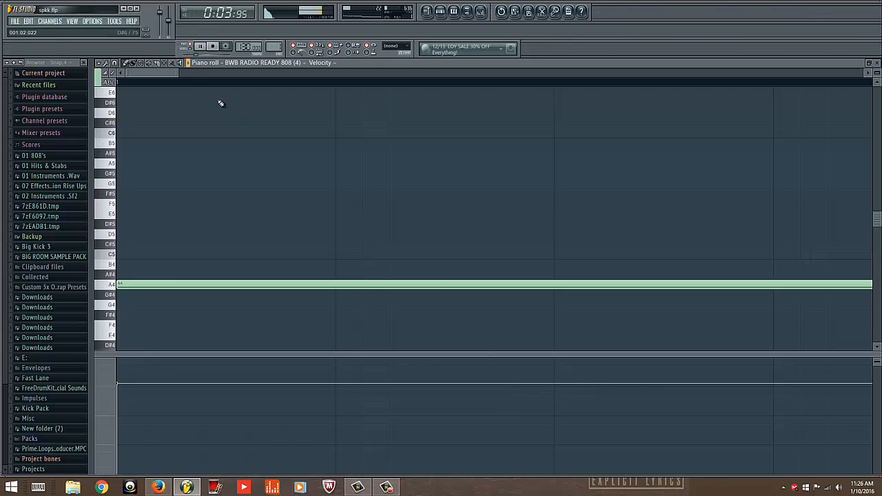
drag(177, 73, 768, 87)
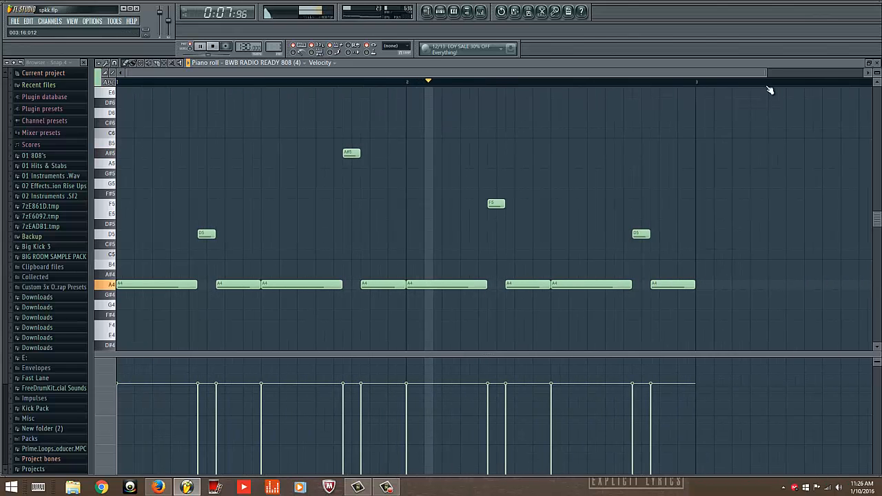
click(876, 63)
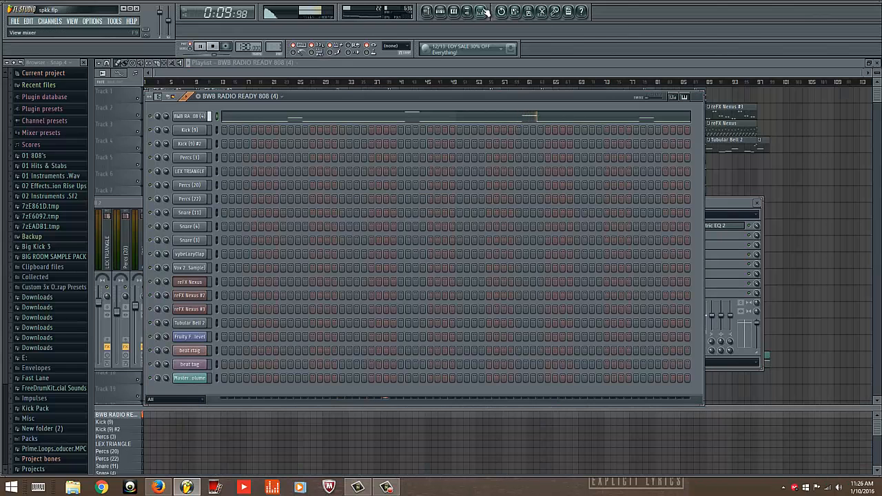
Step: Select the BWB RADIO READY 808 (4) track in the mixer and reposition the mixer window to show the tracks from Master onward
key(F9)
drag(251, 204, 327, 203)
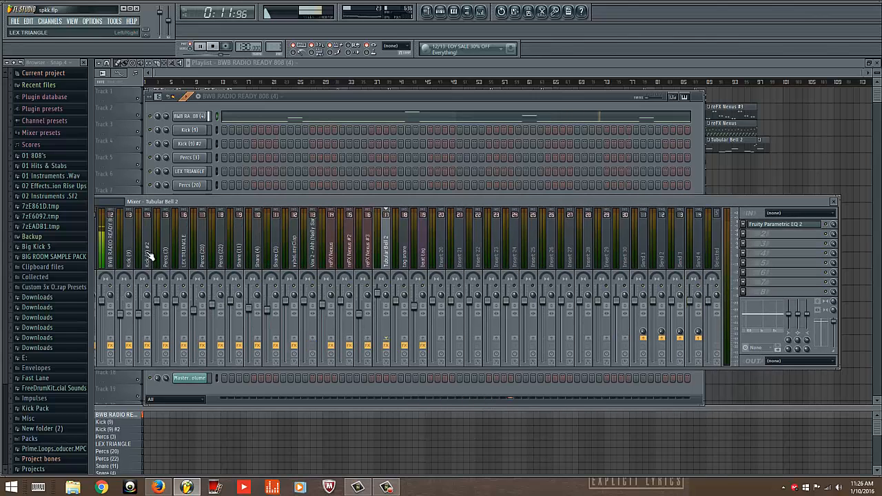
click(111, 261)
drag(800, 208, 708, 180)
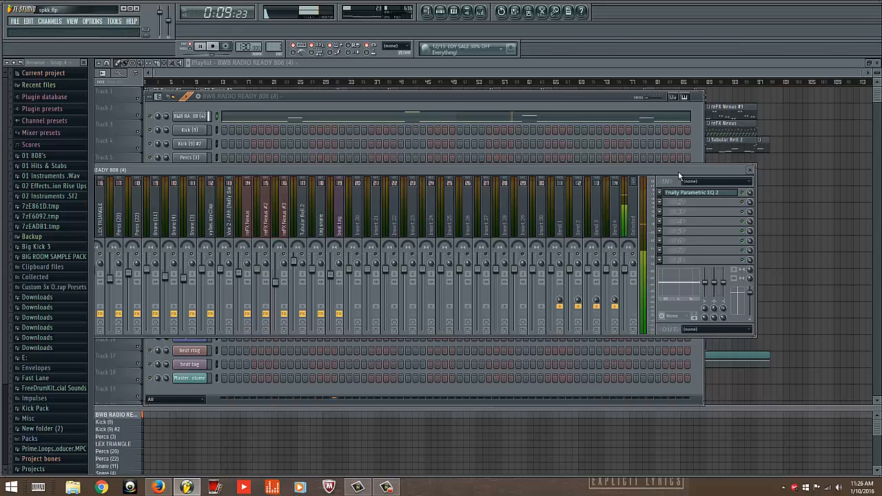
drag(678, 171, 762, 127)
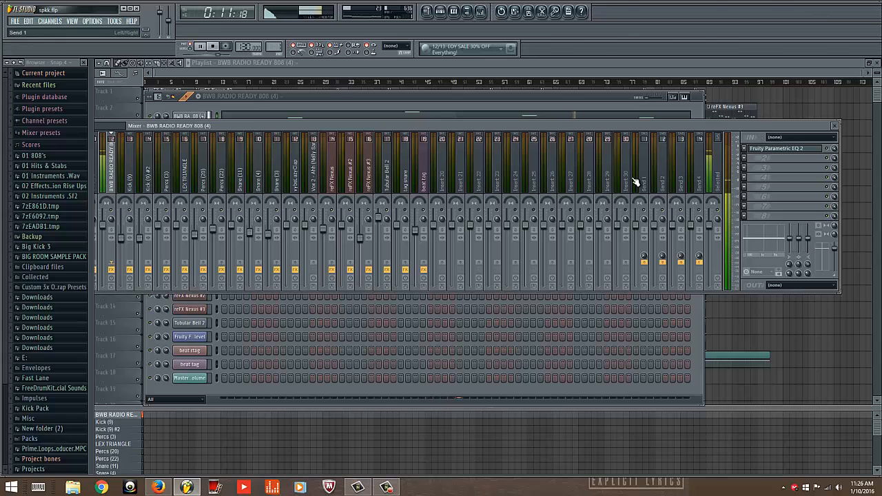
mouse_move(532, 125)
mouse_down()
mouse_move(568, 127)
mouse_move(537, 139)
mouse_up()
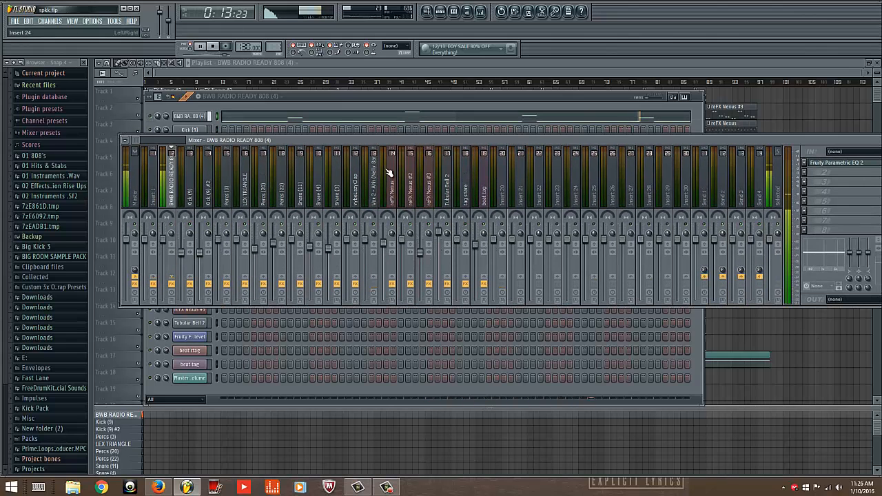
Step: Stop the 808 pattern, select the Kick (9) pattern and play it
click(201, 47)
drag(277, 47, 277, 43)
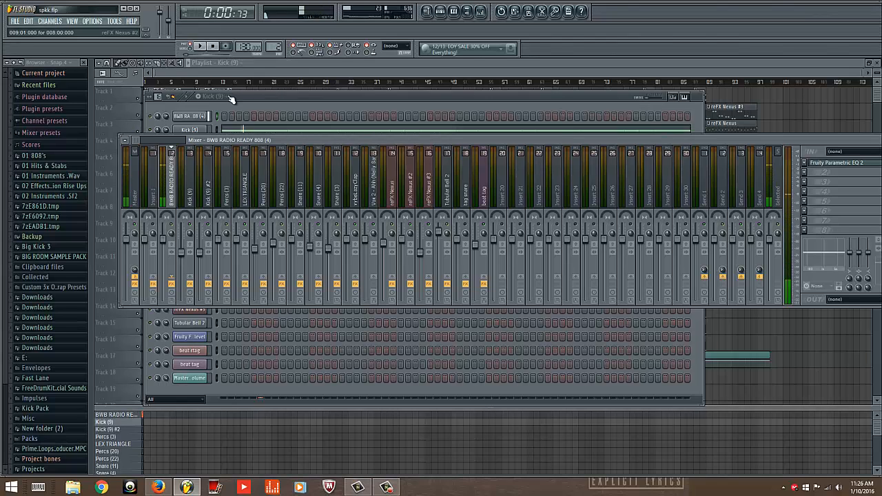
click(202, 47)
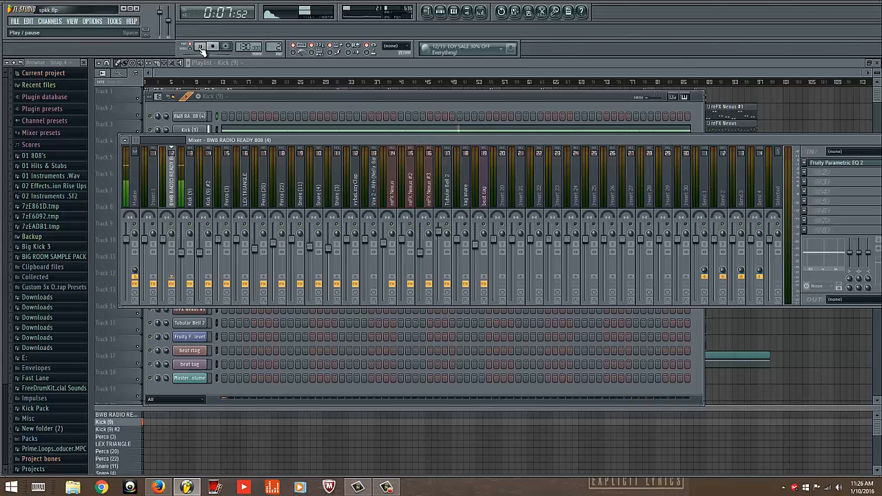
Step: Stop the Kick (9) pattern, switch to the Kick (9) #2 pattern in the channel rack and play it
click(200, 47)
scroll(268, 47, up, 1)
click(239, 93)
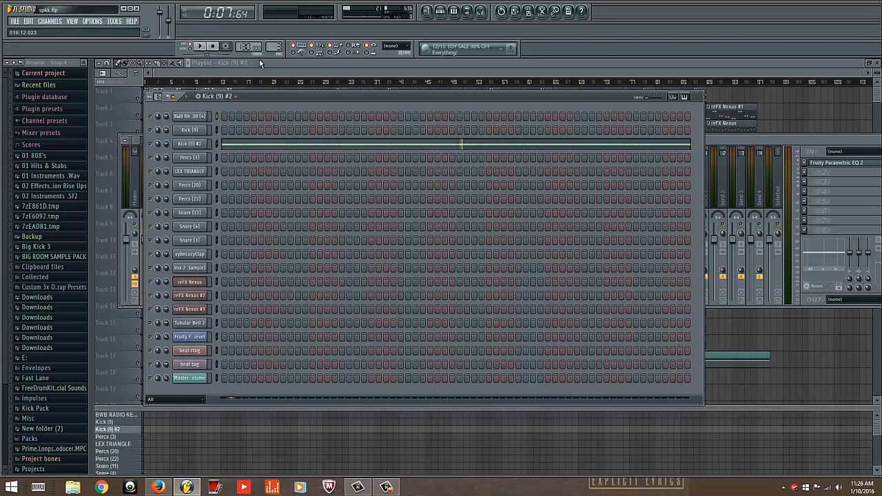
click(199, 47)
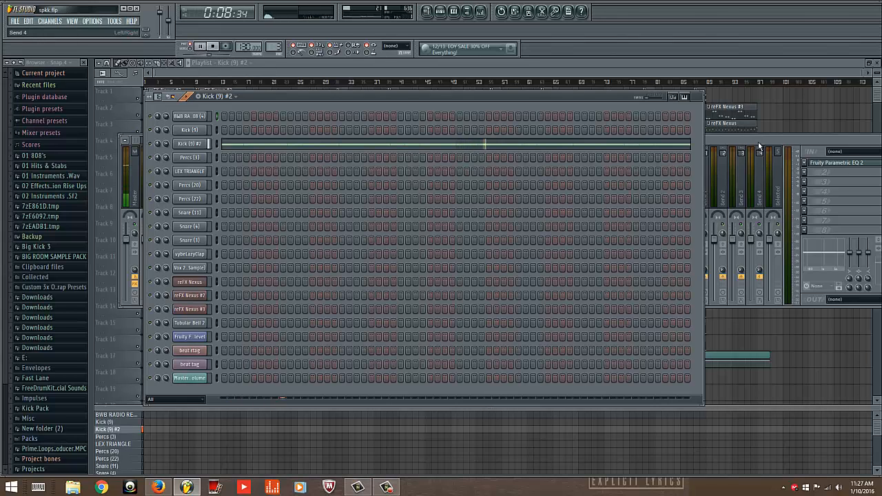
Step: Select the Kick (9) #2 track in the mixer and reposition the mixer window to reveal its effect slots fully
key(F9)
click(209, 198)
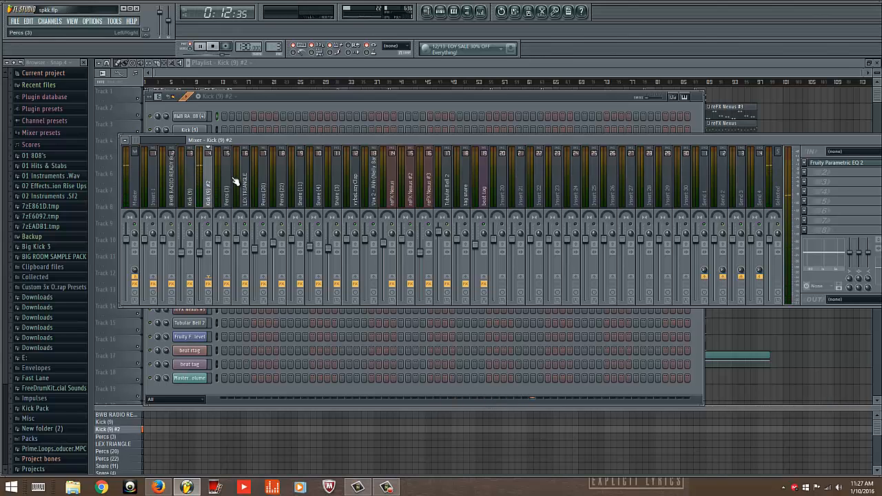
drag(299, 139, 225, 135)
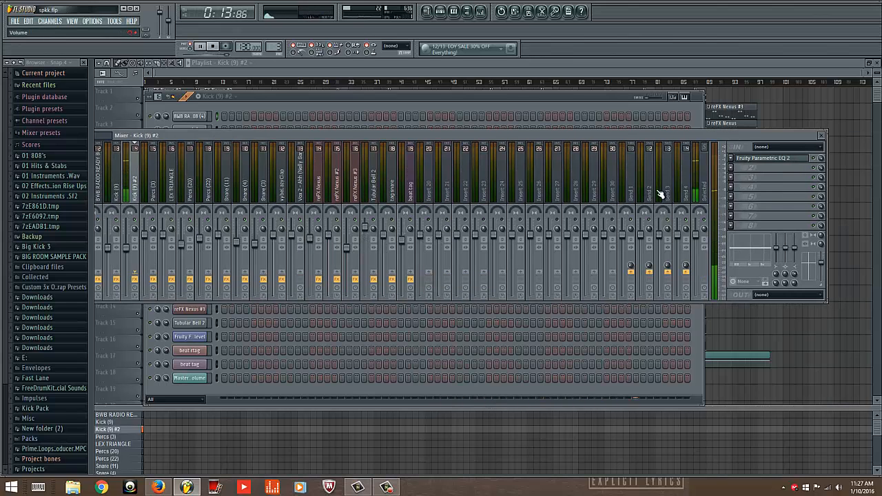
Step: Open Fruity Parametric EQ 2 on the Kick (9) #2 track, nudge band 7 slightly higher in frequency and close the plugin
click(795, 161)
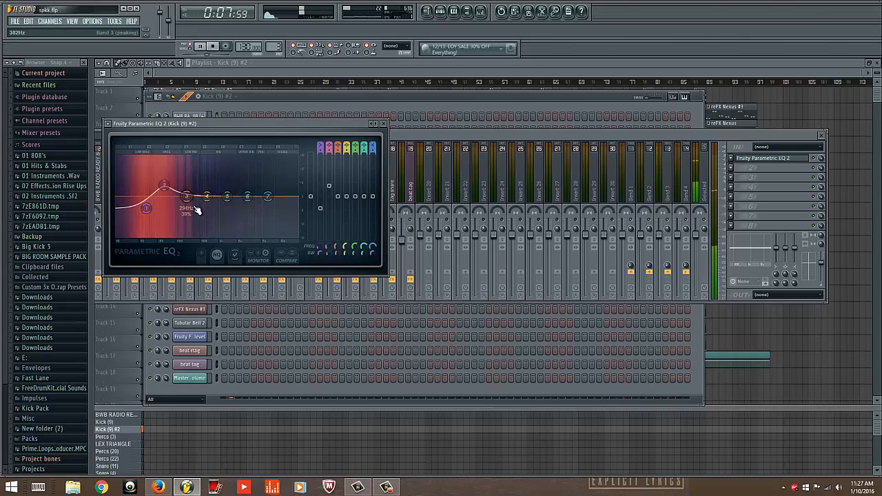
mouse_move(273, 198)
mouse_down()
mouse_move(287, 193)
mouse_move(278, 197)
mouse_up()
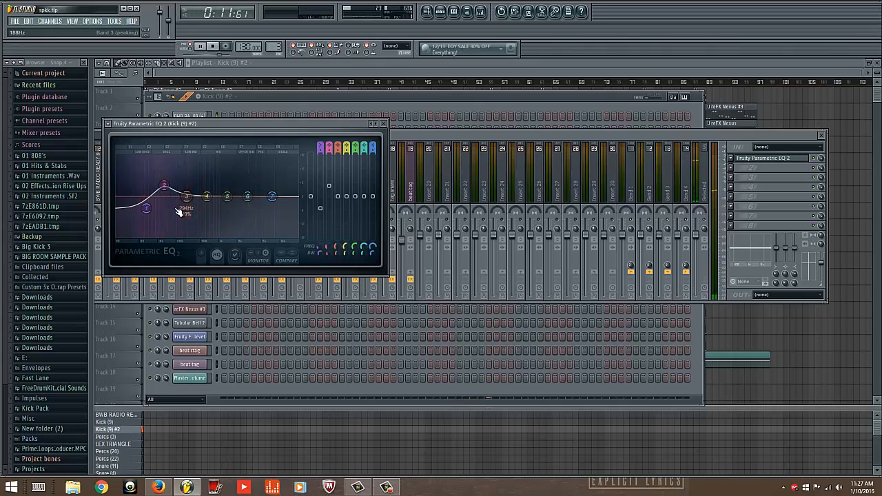
click(383, 123)
Step: Return to the channel rack, select the Percs (3) pattern, rewind to the start and play it
scroll(277, 53, up, 2)
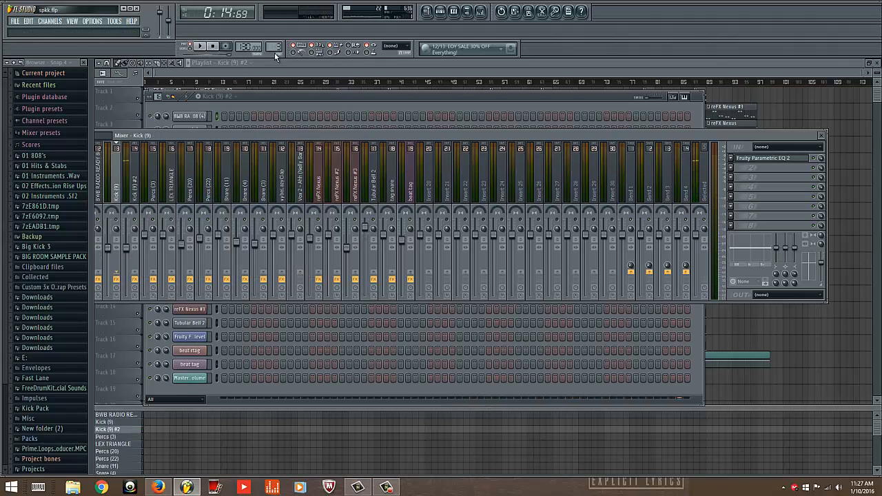
click(269, 99)
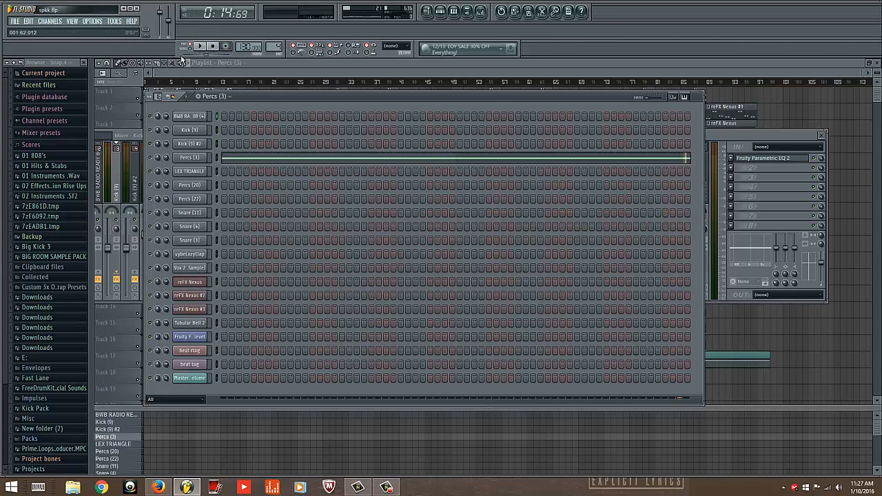
click(207, 54)
click(198, 47)
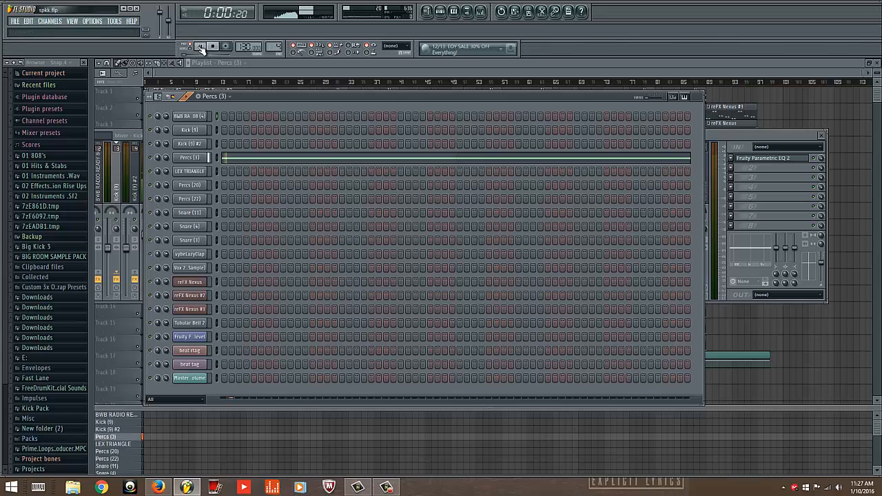
Step: Select the Percs (3) track in the mixer, view its Fruity Parametric EQ 2 curve and close the plugin
click(724, 134)
click(157, 188)
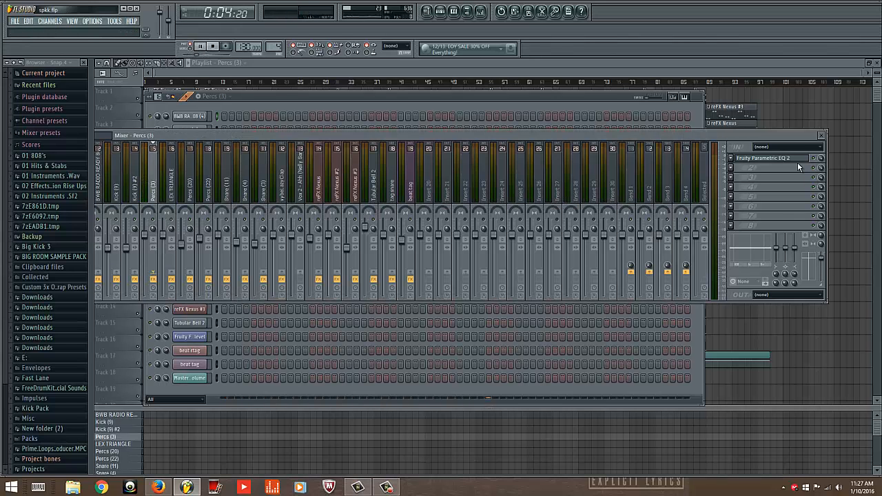
click(799, 160)
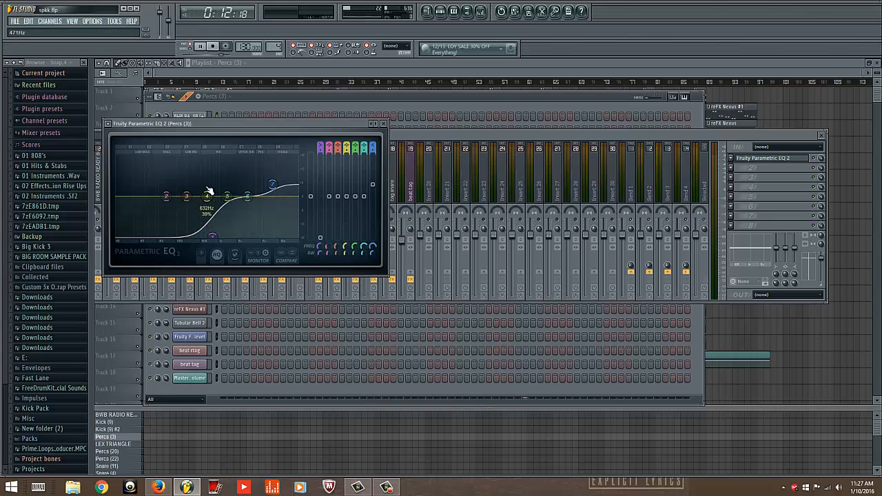
click(383, 125)
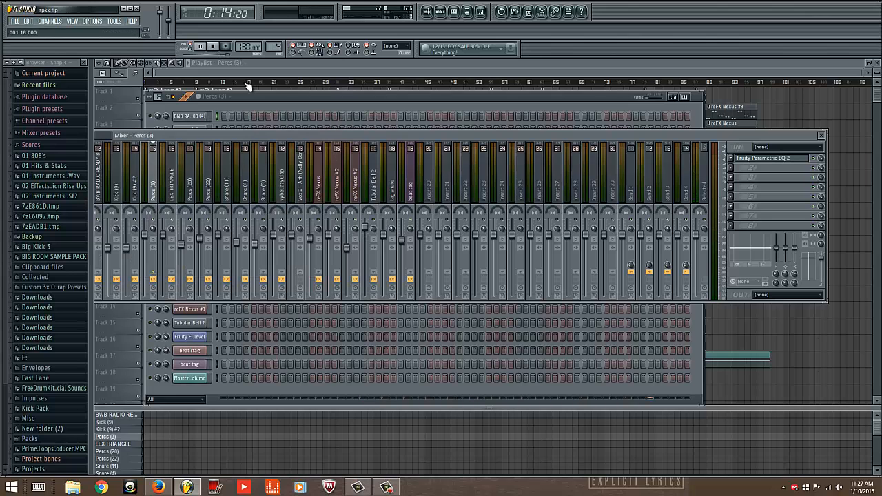
Step: Stop the Percs (3) pattern, bring the playlist forward and reset the song position to the start
click(204, 48)
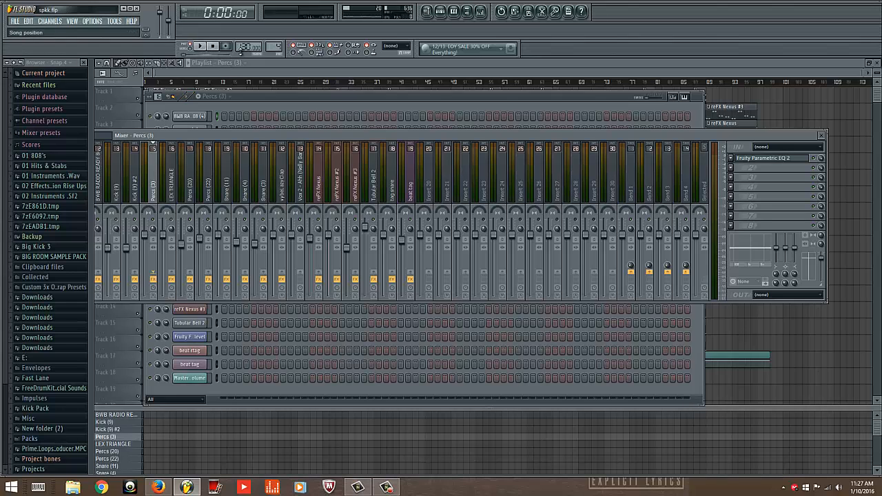
click(275, 86)
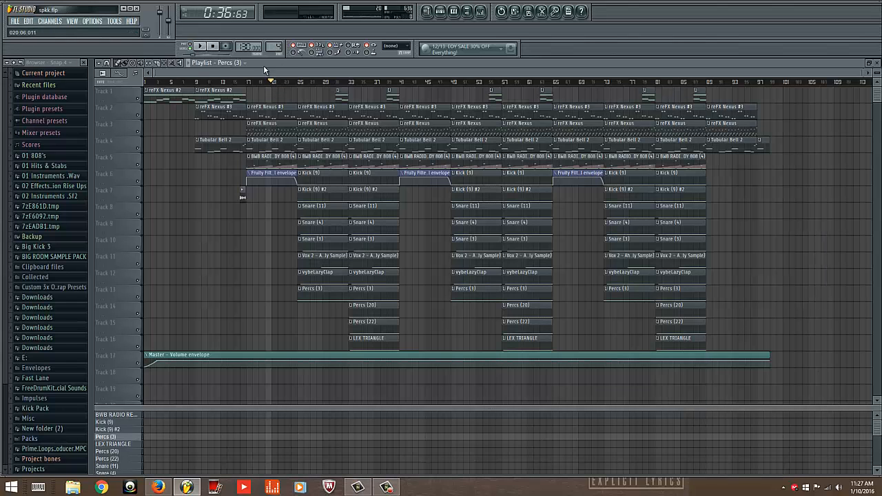
click(213, 47)
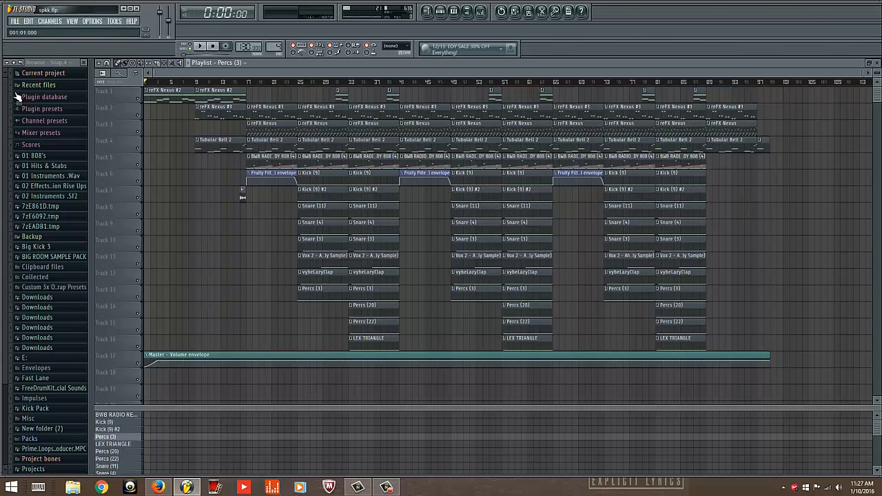
Step: Reopen the channel rack, select the LEX TRIANGLE pattern and play it
click(441, 13)
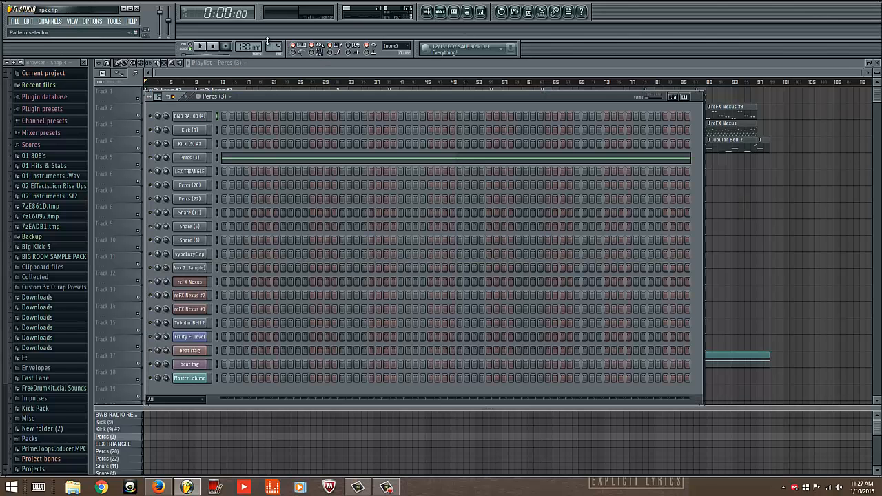
key(KP_Add)
click(203, 47)
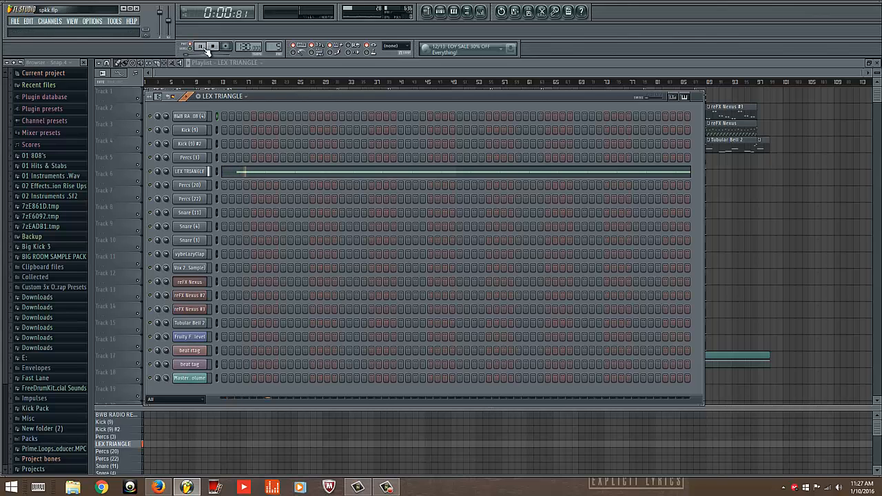
Step: View the LEX TRIANGLE track in the mixer, return to the channel rack and rewind the pattern to the start
click(481, 14)
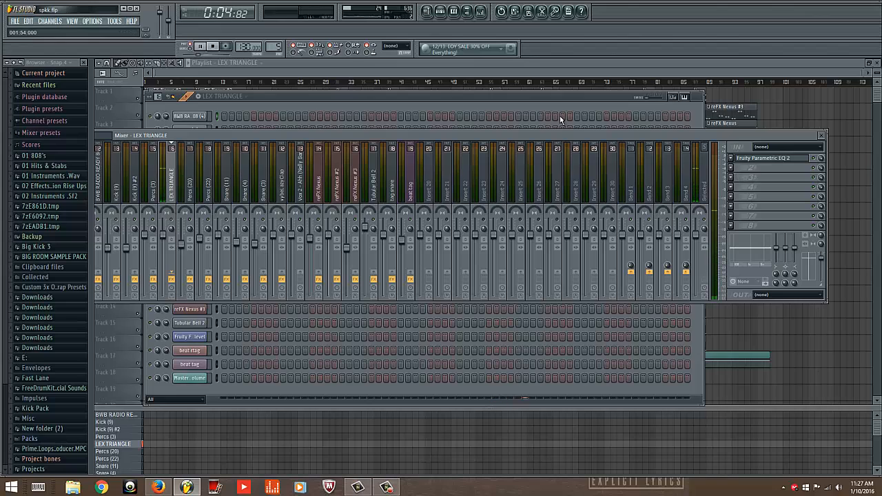
click(290, 101)
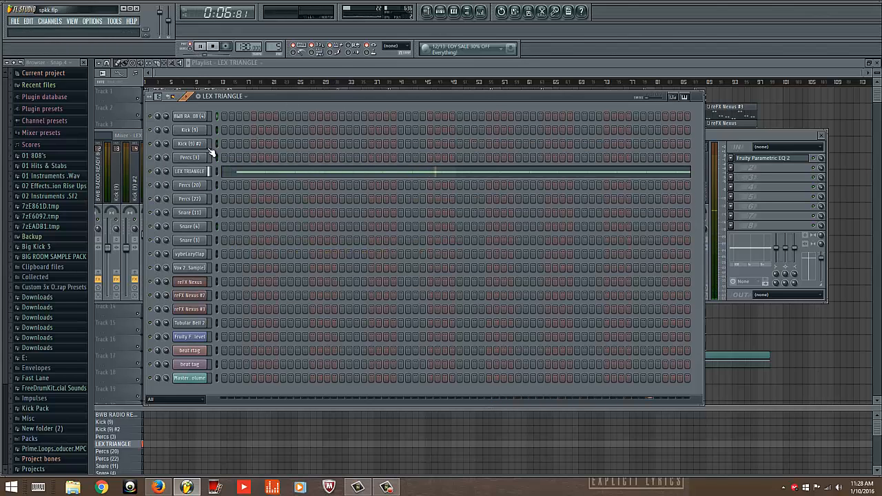
drag(207, 56, 176, 41)
Step: Pause the LEX TRIANGLE pattern, select the Percs (20) pattern and play it
click(200, 48)
click(199, 49)
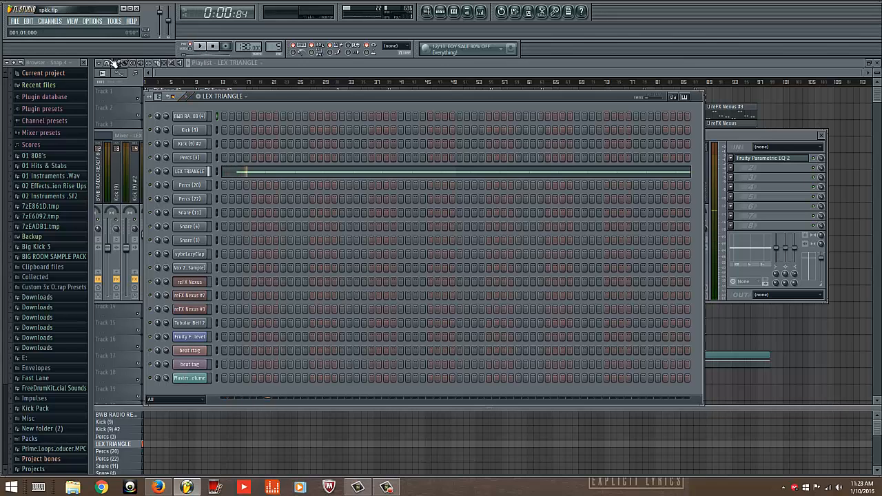
key(Down)
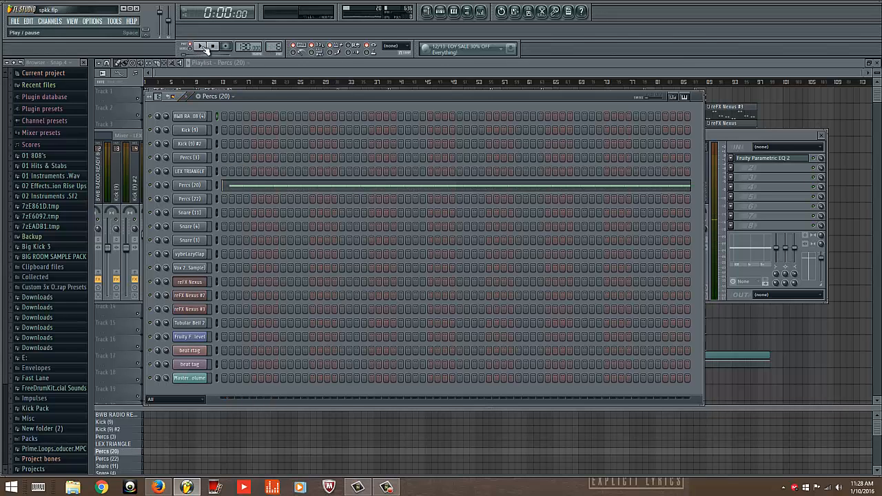
click(203, 48)
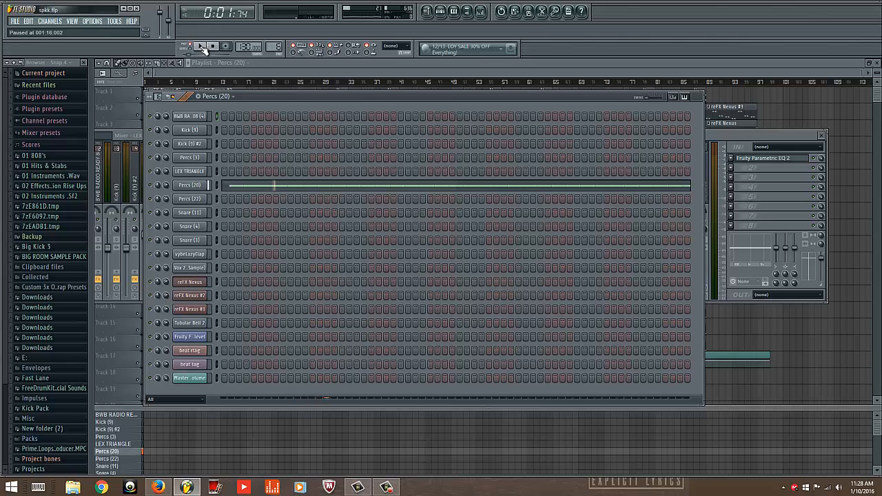
Step: Reposition the mixer window to show the Master track and raise the Master volume fader to match the neighbouring tracks' level
drag(784, 135, 841, 125)
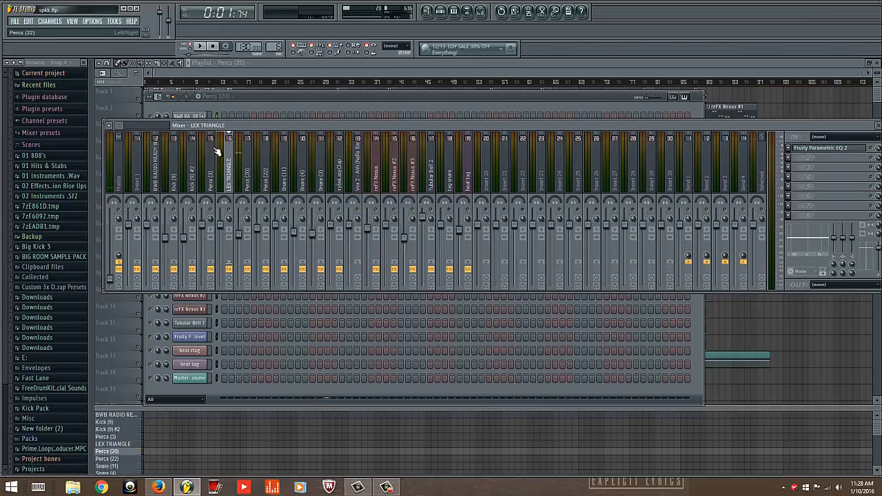
click(121, 181)
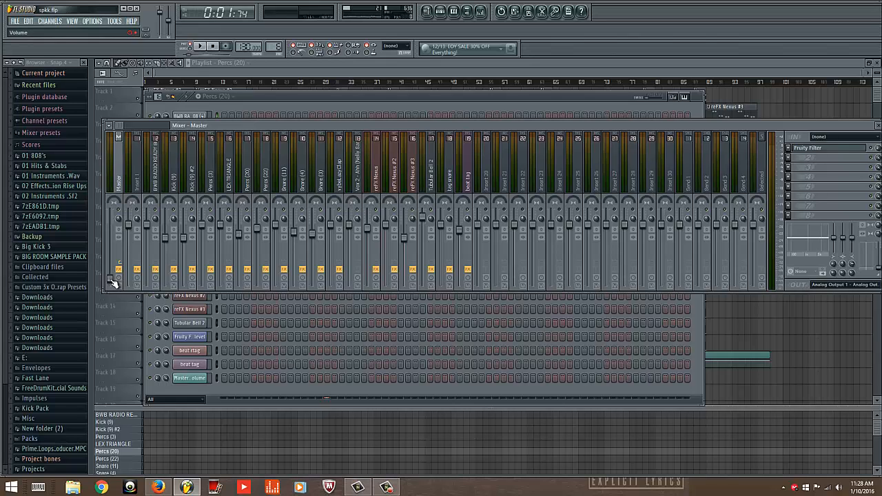
drag(111, 280, 110, 231)
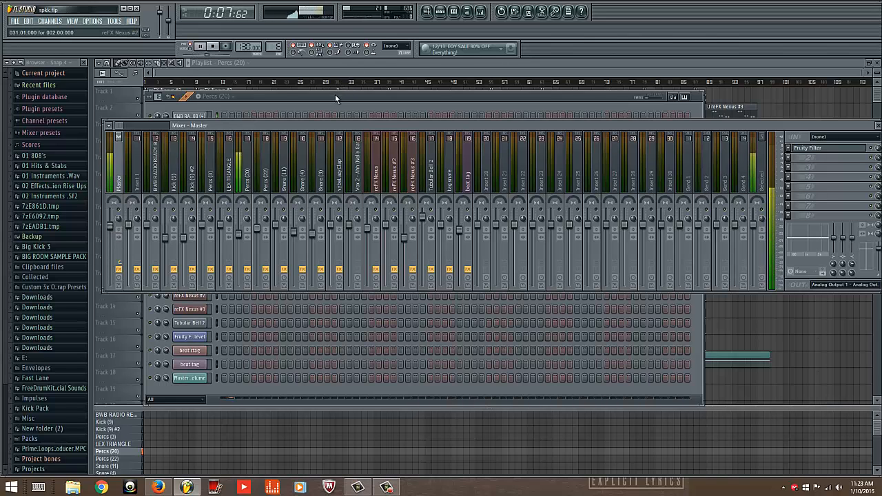
Step: Move the channel rack window slightly aside, select the Percs (20) mixer track and view its Fruity Parametric EQ 2
drag(336, 98, 306, 88)
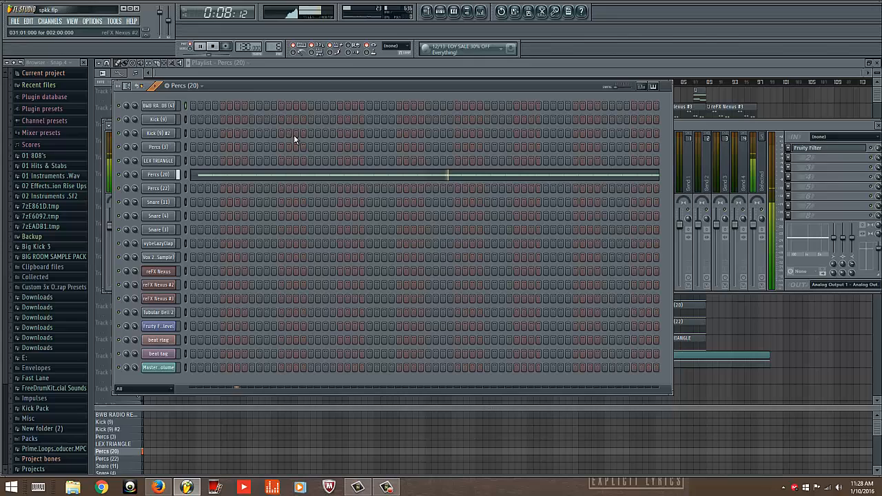
click(700, 123)
click(238, 176)
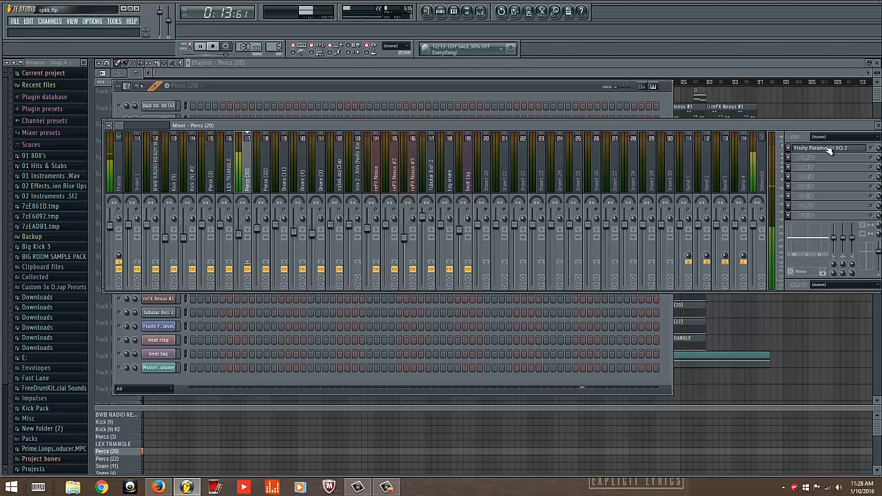
click(829, 151)
click(240, 176)
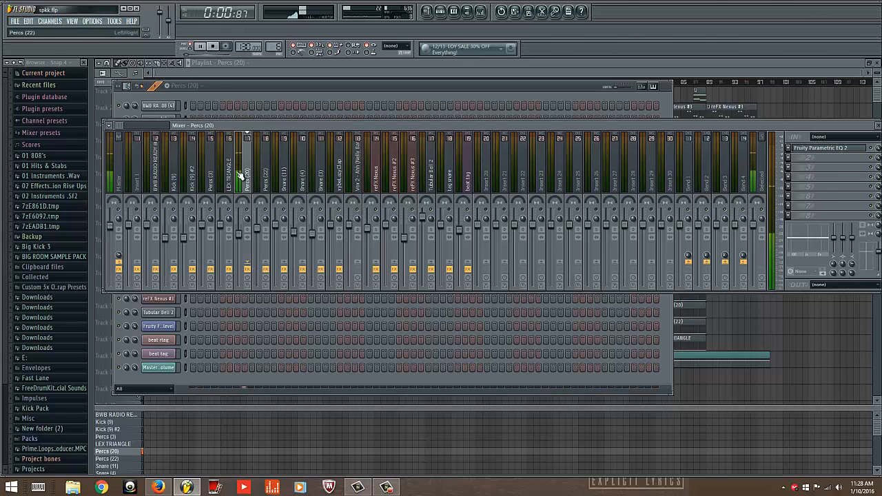
Step: Stop the Percs (20) pattern, check its mixer track, and select and play the Percs (22) pattern in the channel rack
click(156, 87)
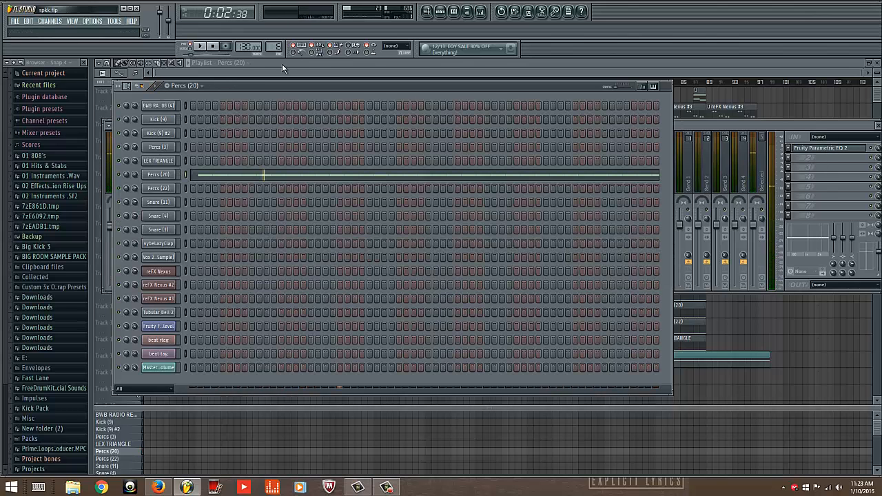
click(677, 143)
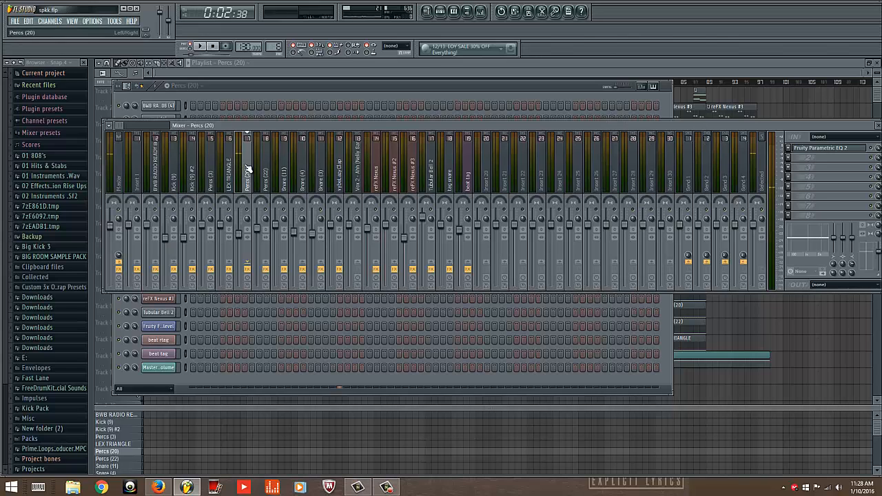
click(281, 87)
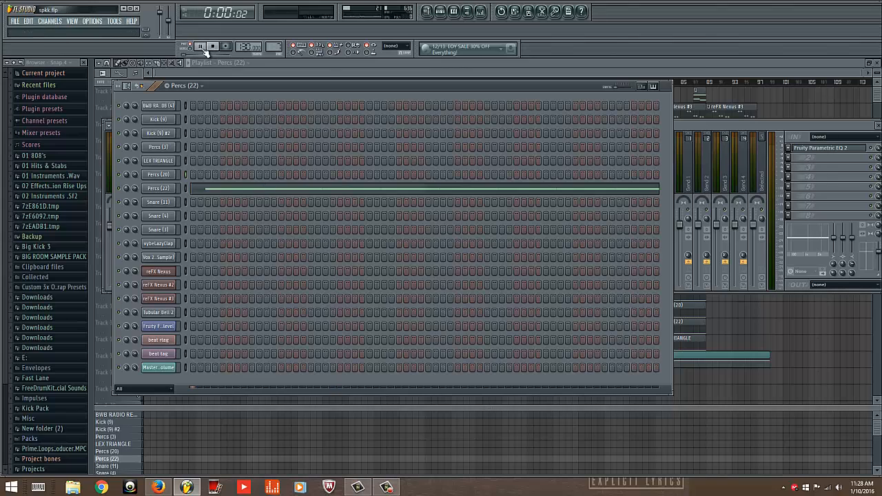
Step: View Fruity Parametric EQ 2 on the Percs (22) mixer track, close it, return to the channel rack and pause playback
click(703, 127)
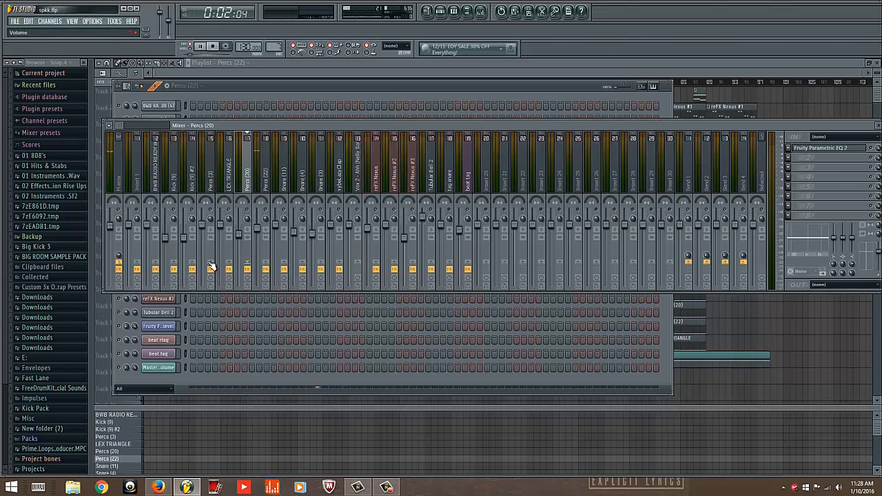
click(812, 149)
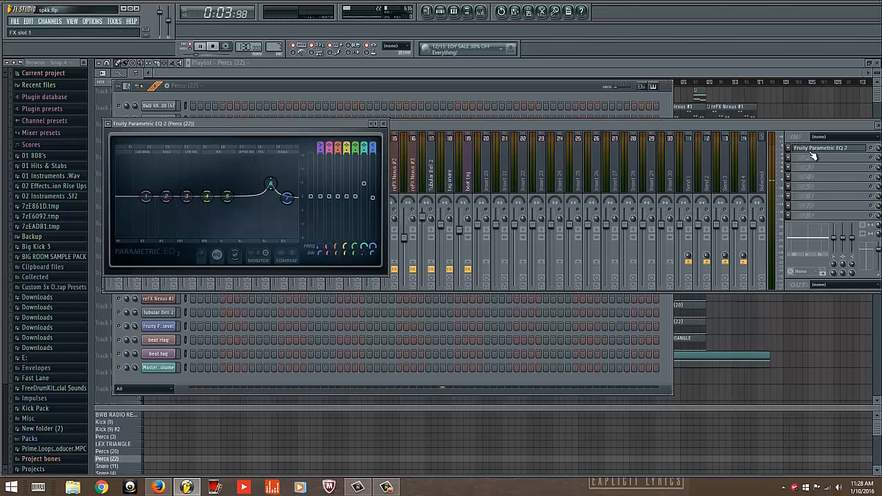
click(383, 127)
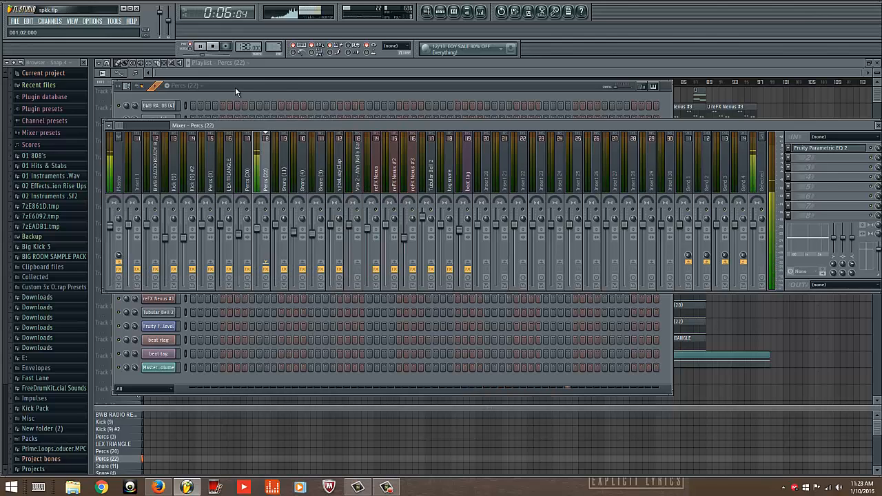
click(254, 90)
key(space)
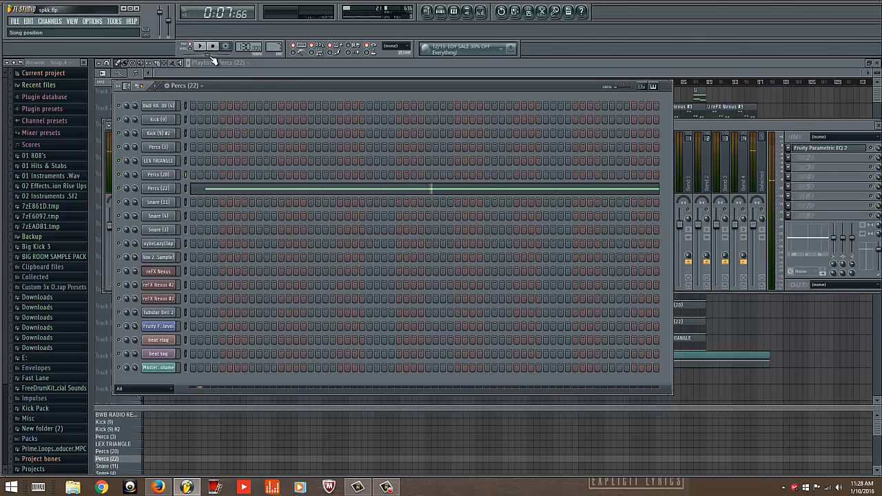
Step: Select and play the Snare (11) pattern, select its mixer track, and move the mixer window to show its effect slots
drag(278, 52, 279, 49)
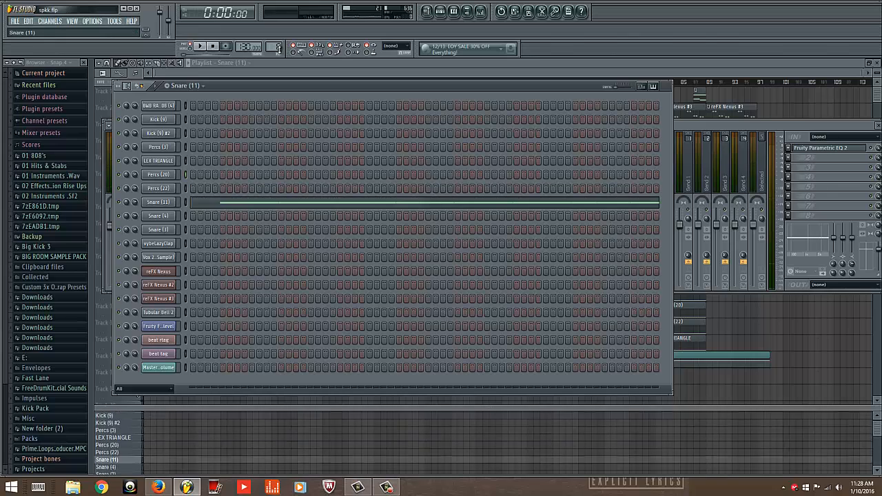
click(201, 47)
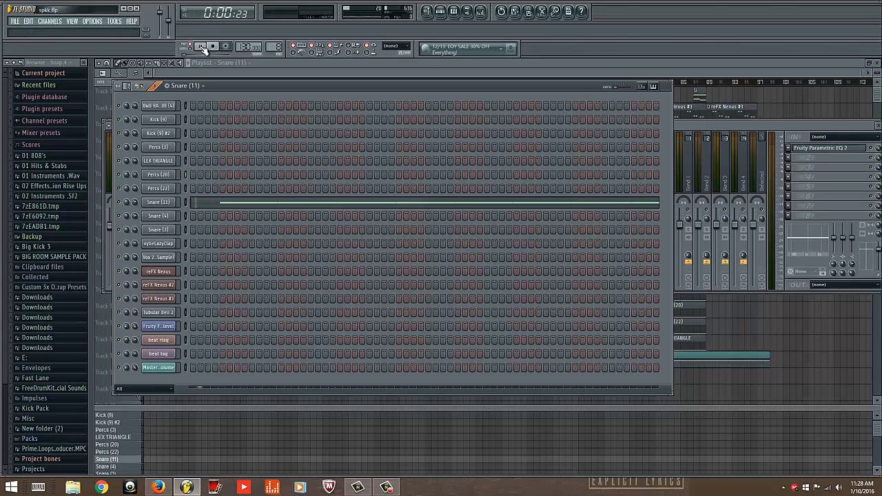
key(F9)
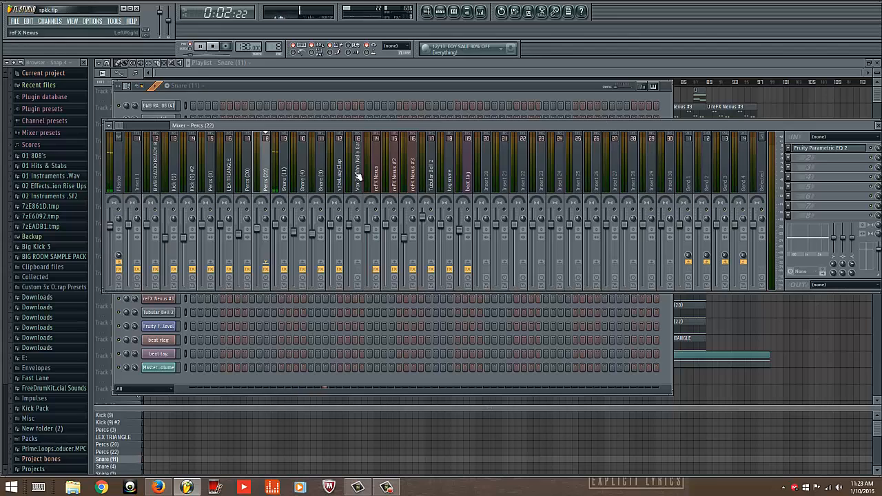
click(281, 185)
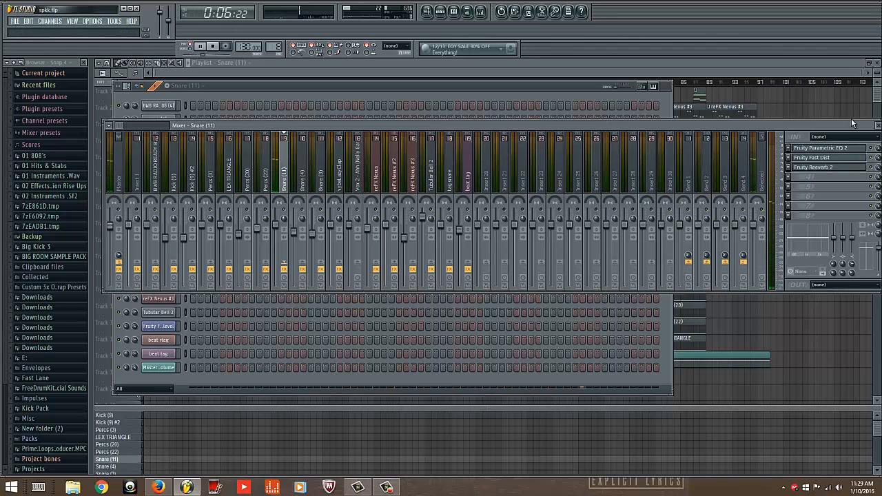
drag(851, 120, 763, 121)
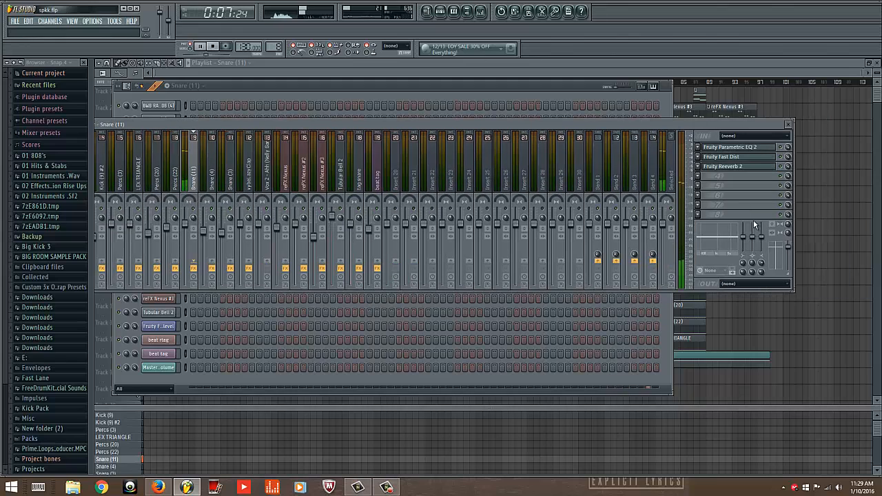
Step: View Fruity Reeverb 2 on the Snare (11) mixer track, check the pattern in the channel rack, and return to the mixer
click(720, 166)
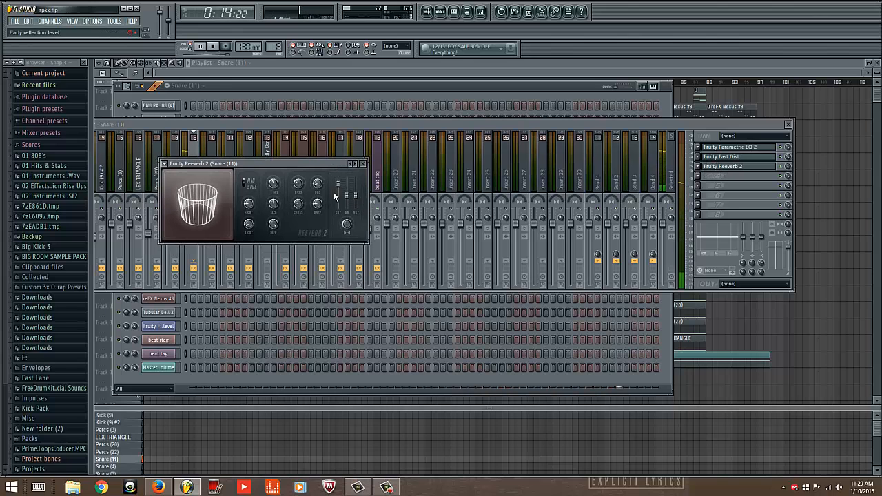
click(172, 85)
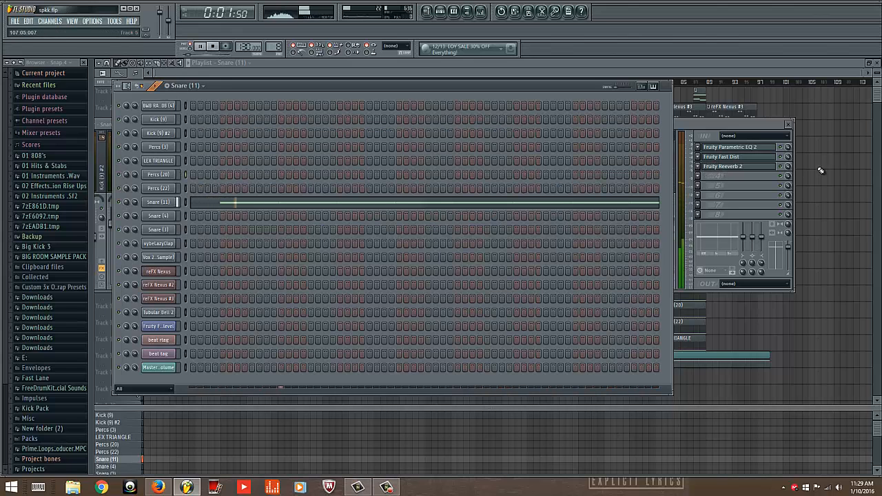
click(788, 172)
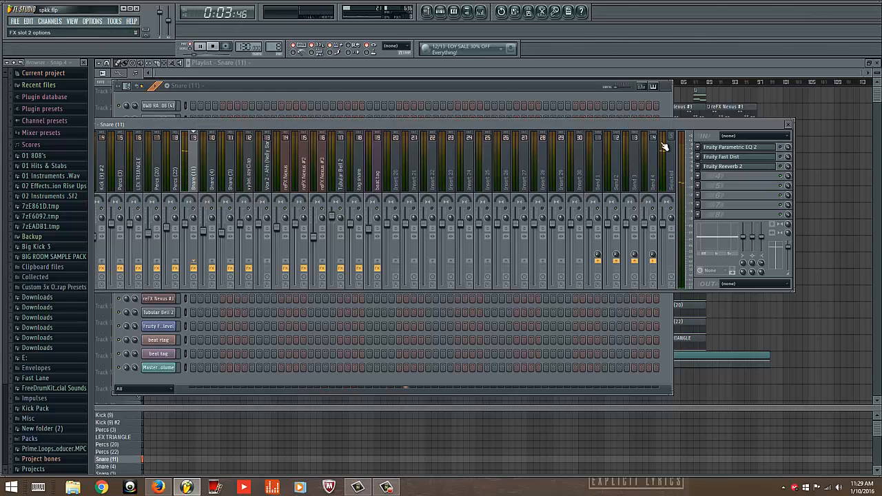
Step: View the Fruity Parametric EQ 2 curve on the Snare (11) mixer track and close it
click(762, 147)
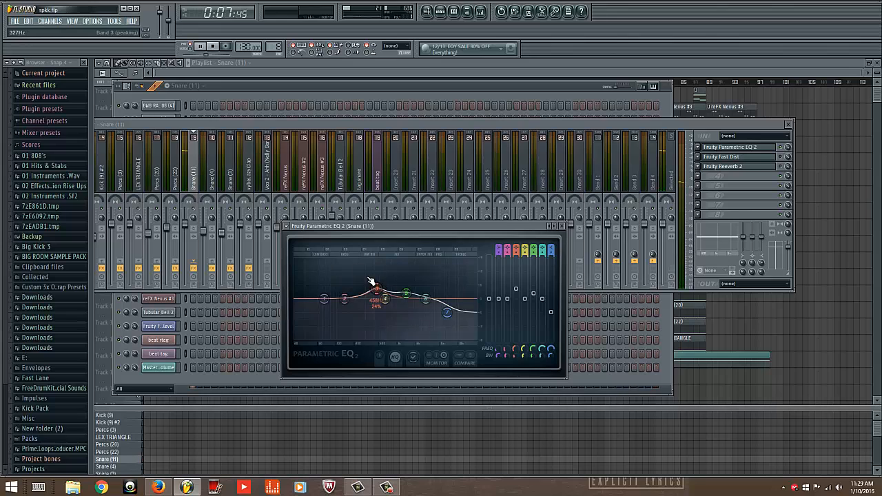
scroll(374, 292, down, 3)
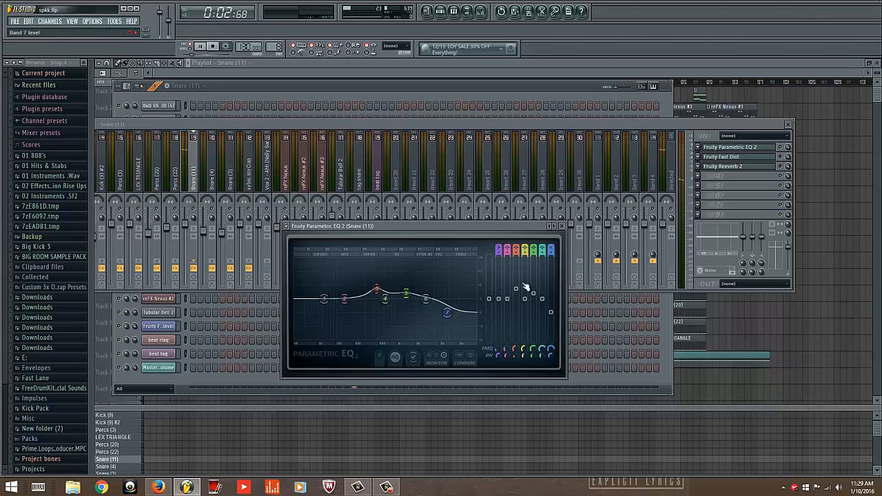
click(561, 226)
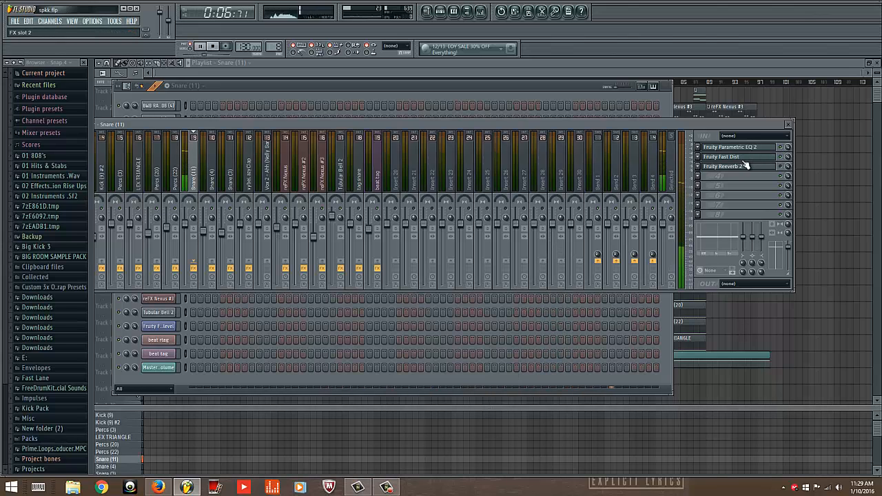
Step: View Fruity Fast Dist on the Snare (11) mixer track, moving its window aside, and close it
click(749, 157)
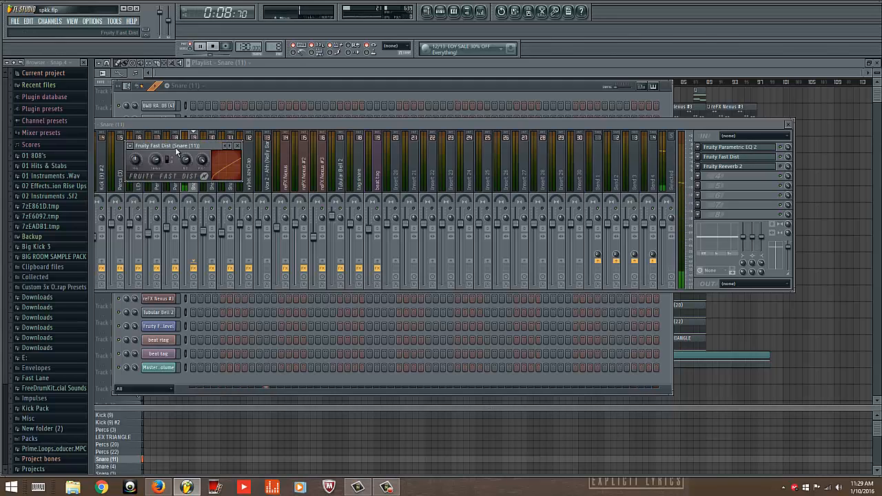
drag(165, 145, 268, 155)
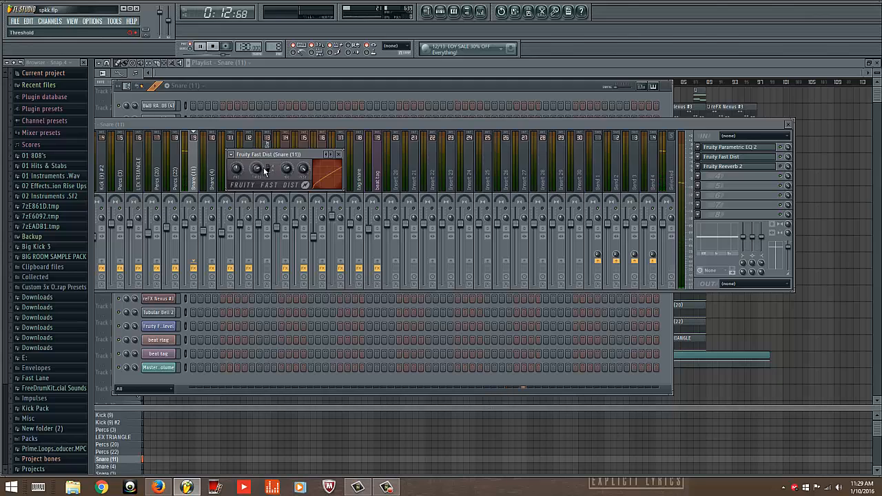
drag(267, 156, 334, 138)
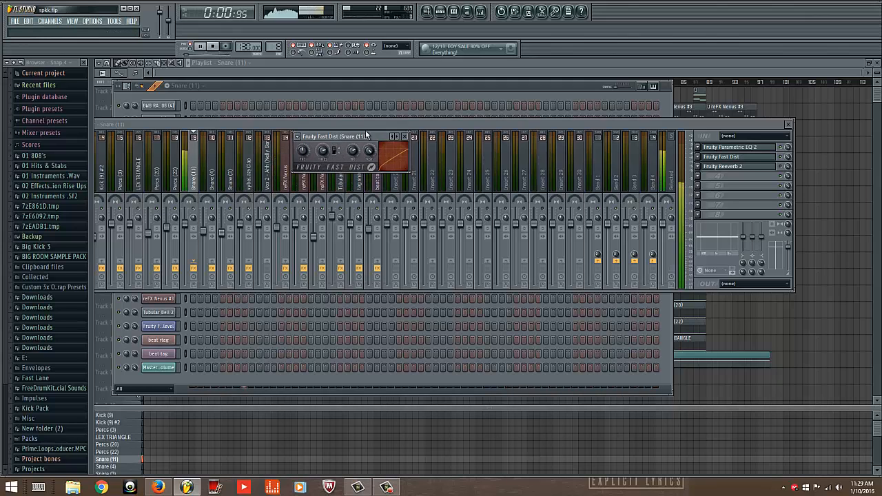
click(406, 137)
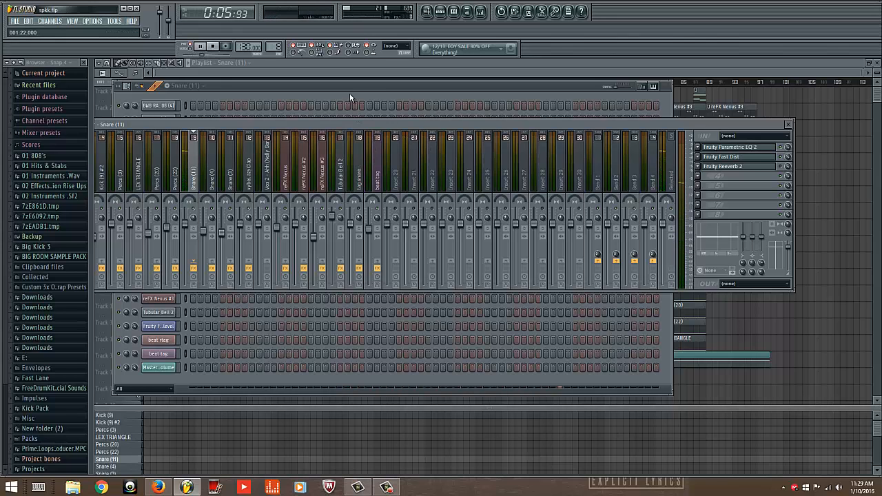
Step: Pause the Snare (11) pattern at the channel rack, return to the mixer and resume playback
click(157, 87)
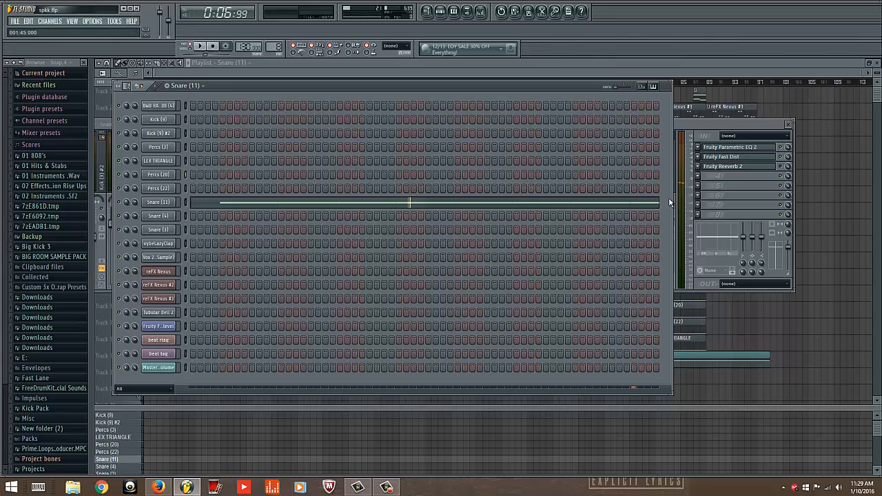
click(725, 125)
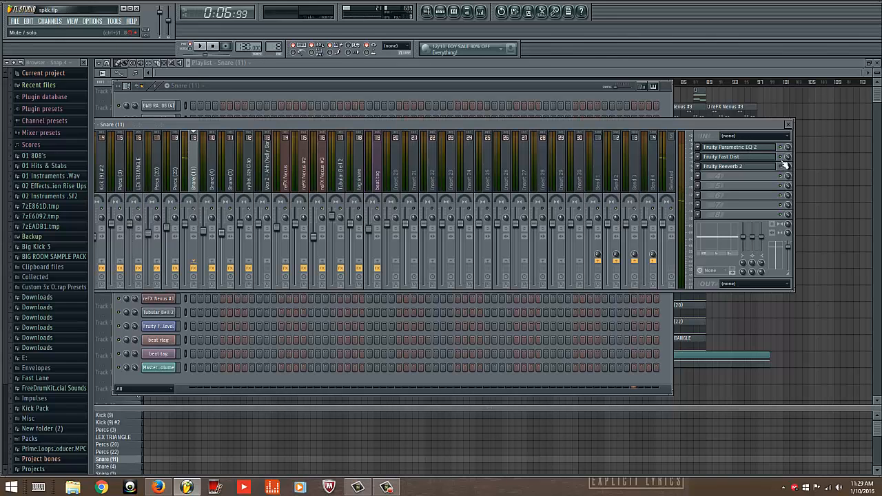
click(200, 46)
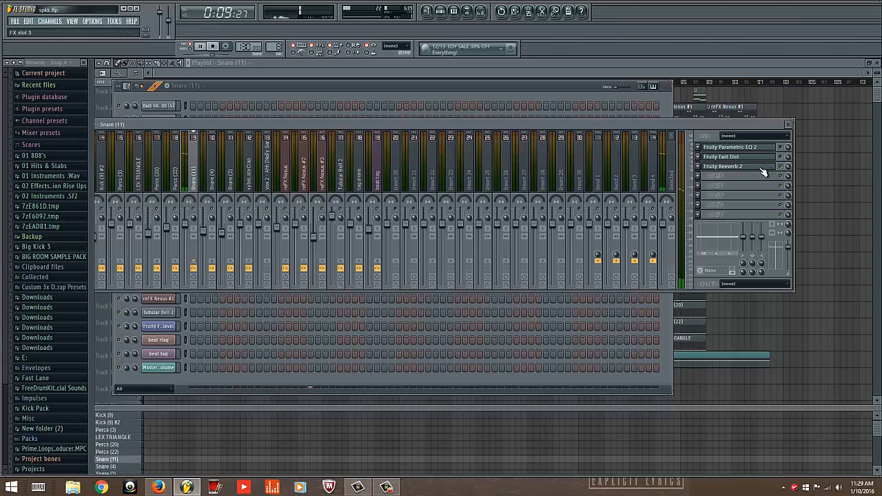
Step: Reopen Fruity Reeverb 2 on the Snare (11) mixer track and reposition its window over the mixer
click(711, 168)
click(698, 167)
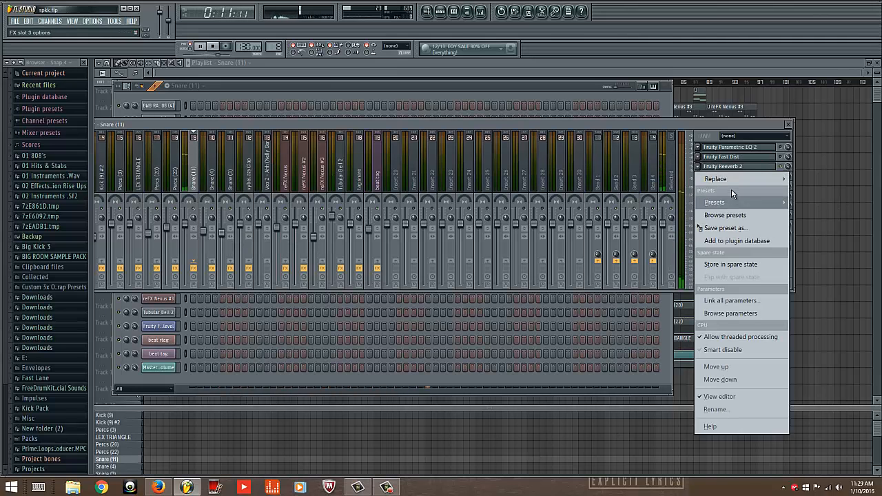
mouse_move(736, 182)
click(831, 137)
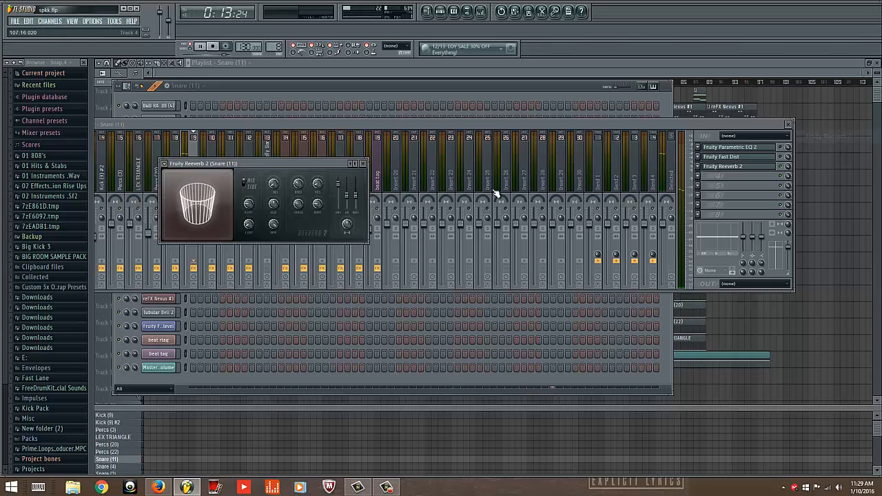
drag(220, 164, 268, 157)
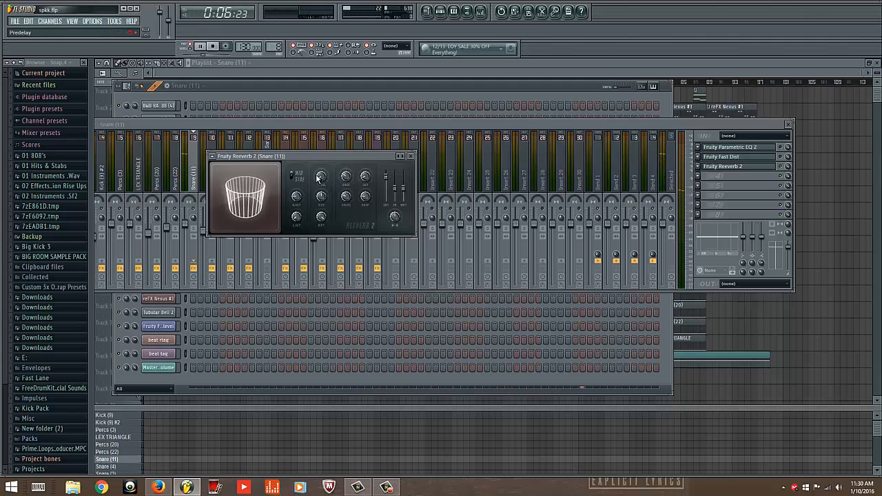
Step: Check the predelay in Fruity Reeverb 2, raise the wet level to 81%, and close the plugin
drag(317, 178, 321, 136)
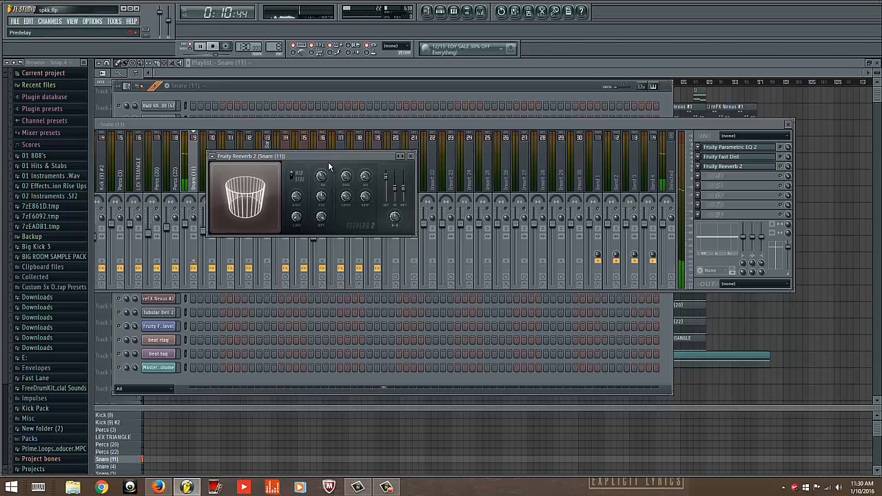
click(319, 178)
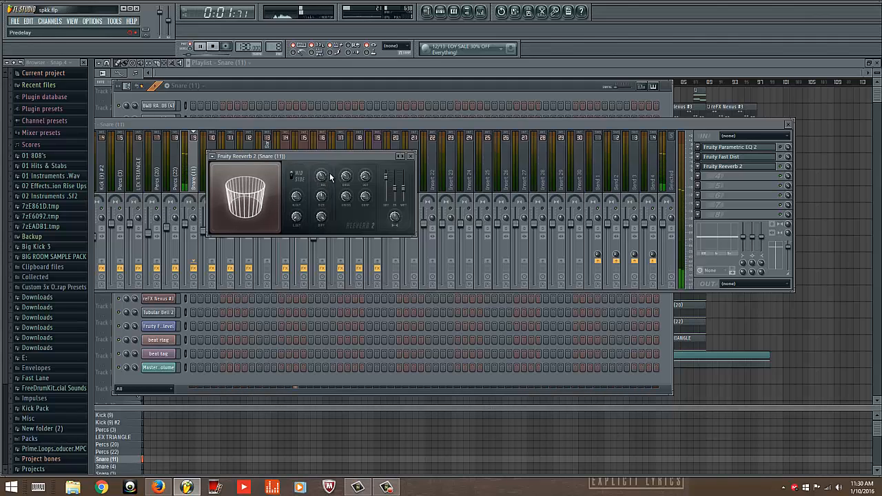
drag(404, 195, 406, 190)
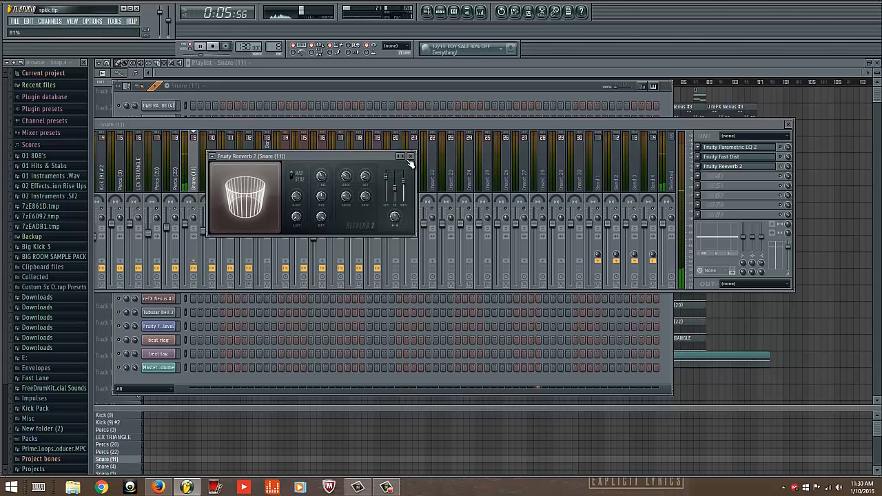
click(410, 157)
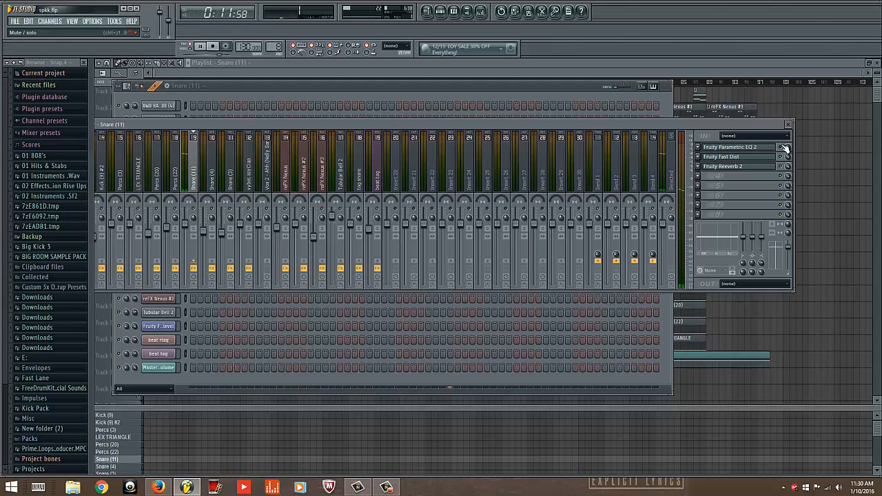
Step: Return to the channel rack through the playlist, pause the Snare (11) pattern, and select and play the Snare (3) pattern
click(364, 75)
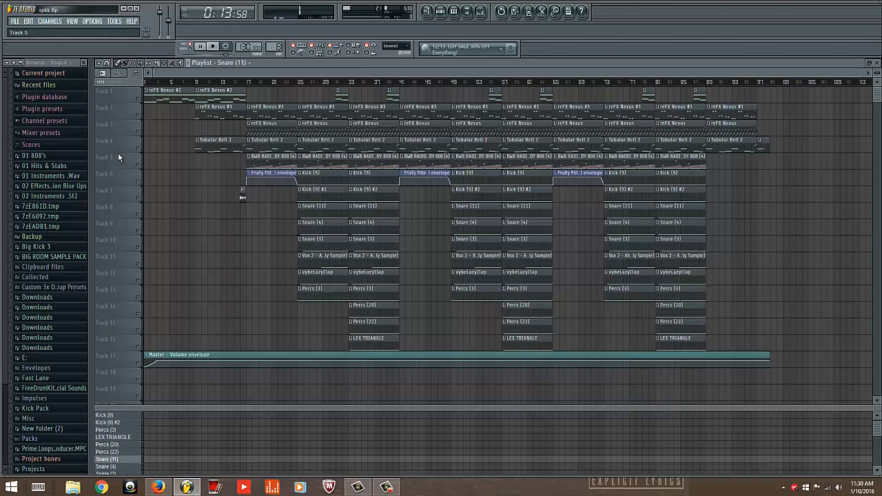
click(441, 12)
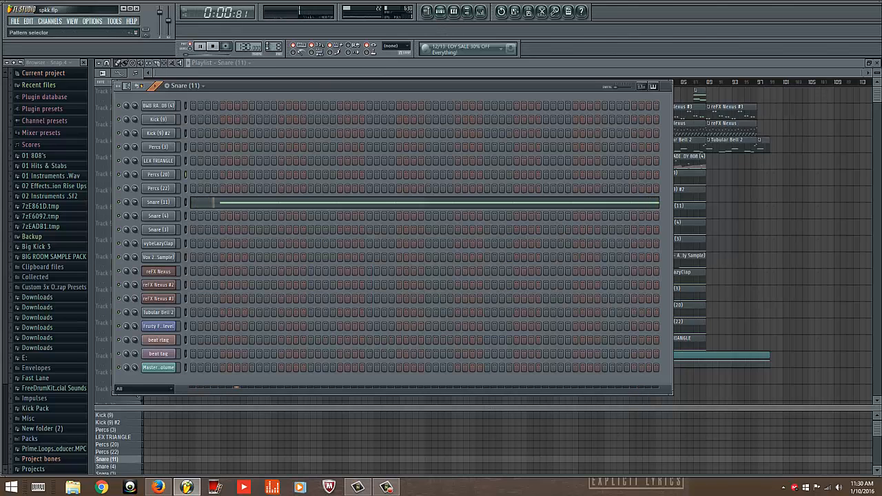
click(201, 46)
drag(278, 50, 278, 46)
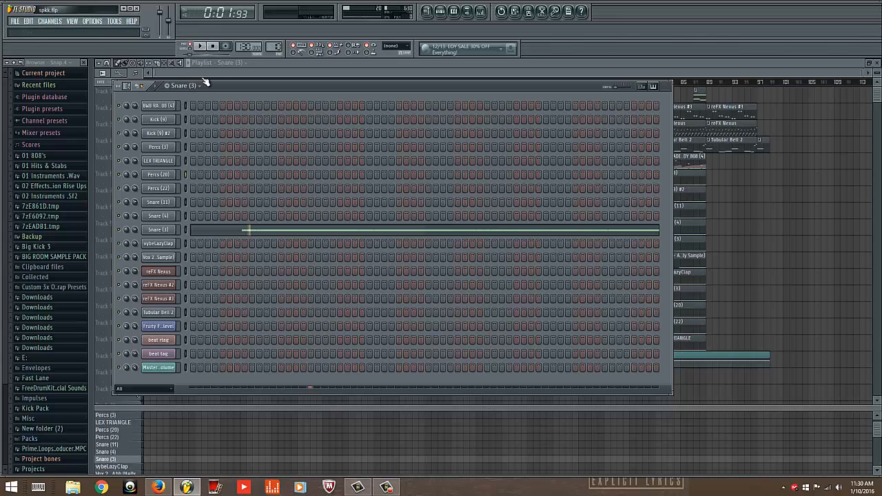
click(199, 47)
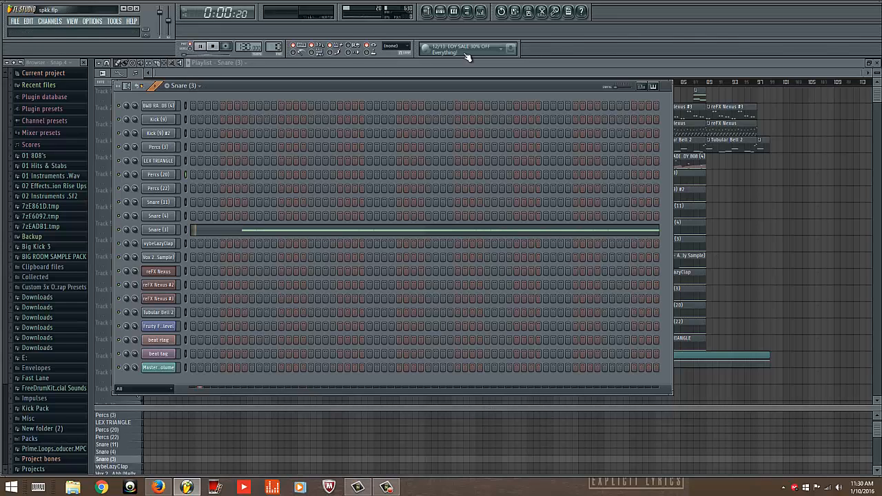
Step: Show the mixer, select the Snare (3) track, view its Fruity Parametric EQ 2 and close it
click(480, 12)
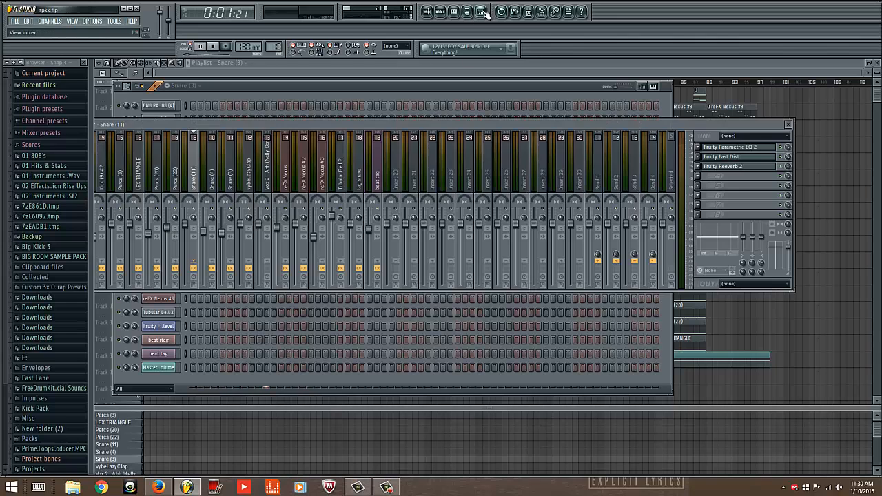
click(232, 189)
click(741, 148)
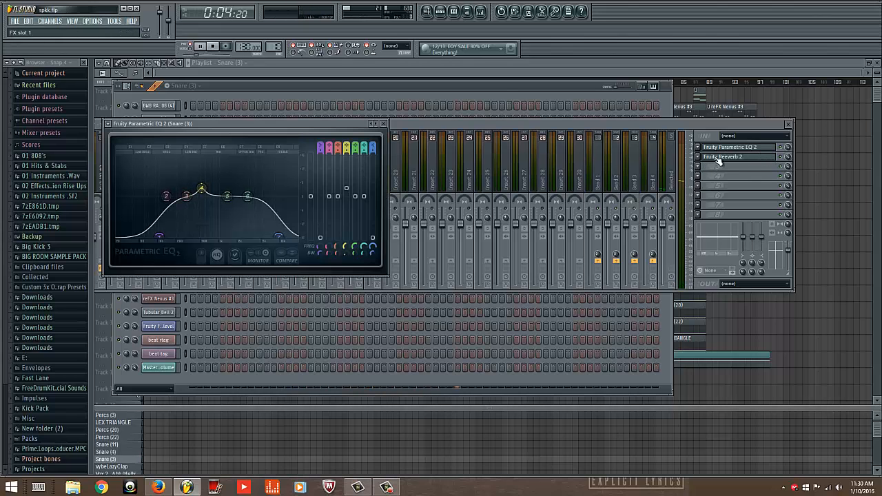
click(384, 124)
Step: Switch playback to the vybeLazyClap pattern, view Fruity Parametric EQ 2 on its mixer track, close it, and return to the channel rack
drag(274, 48, 274, 42)
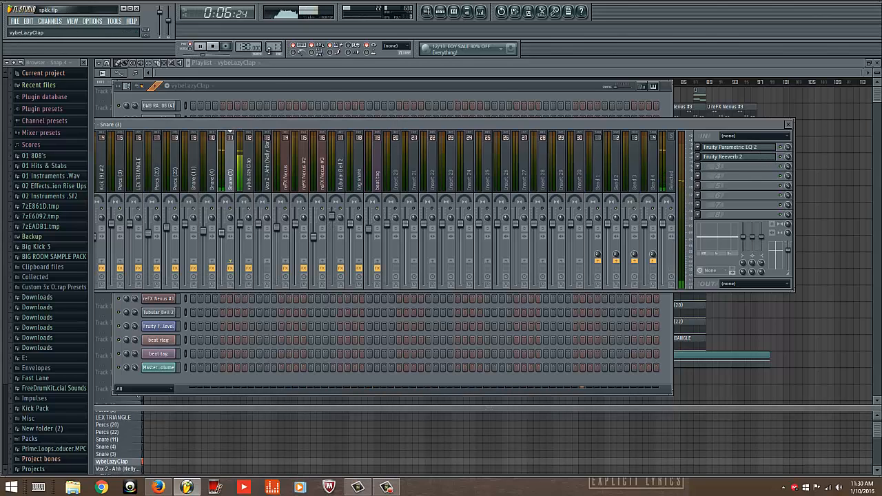
click(274, 88)
click(719, 132)
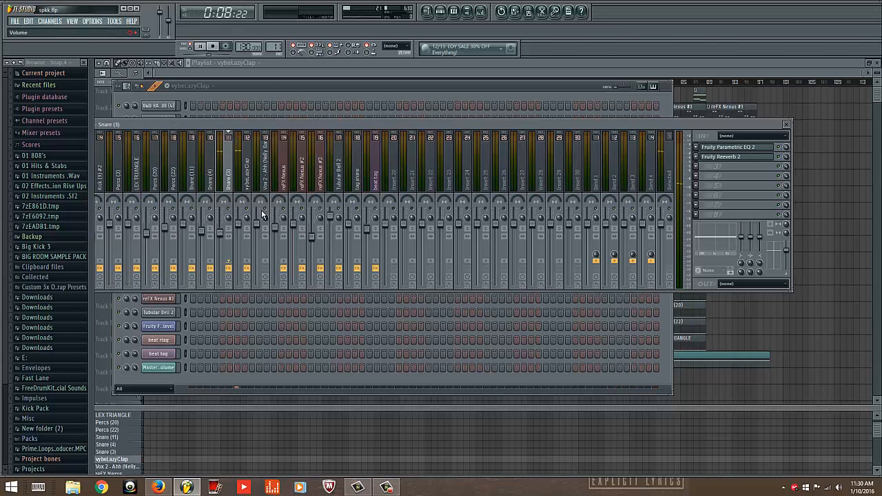
click(727, 147)
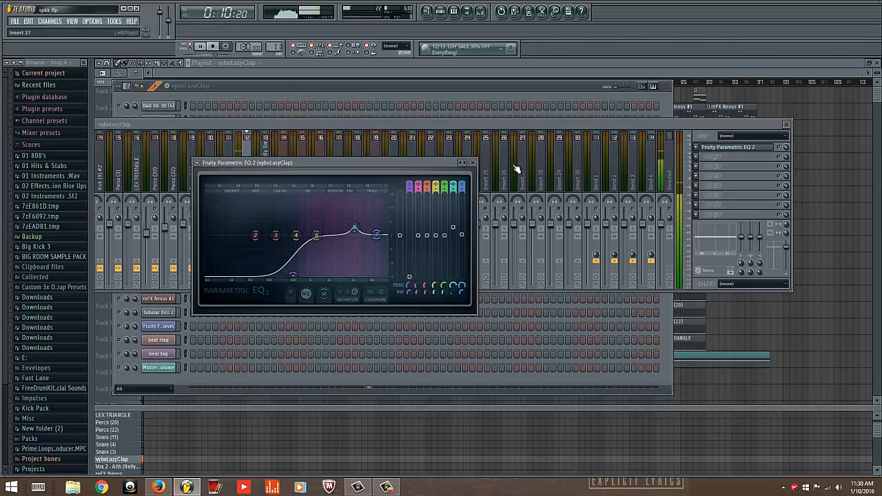
click(476, 160)
drag(286, 87, 292, 83)
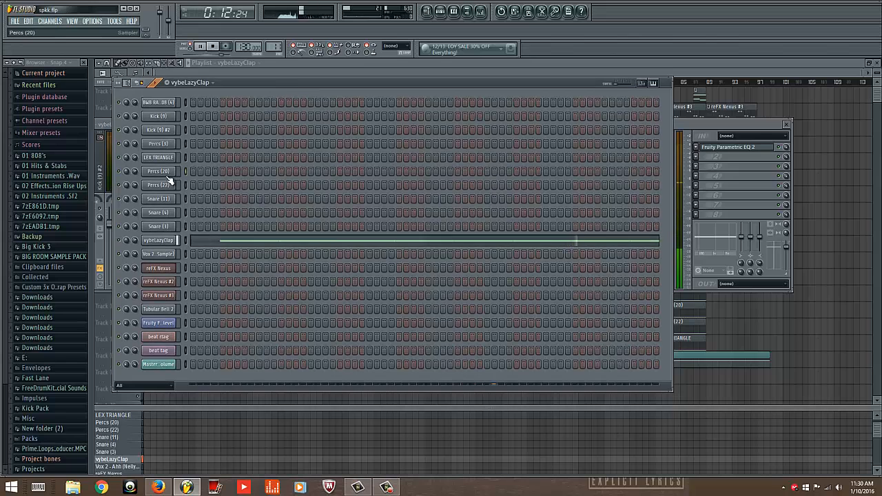
Step: Stop the vybeLazyClap pattern, play the Vox 2 - Ahh (Nelly Sample) pattern, and check the mixer before returning to the channel rack
click(202, 49)
key(Down)
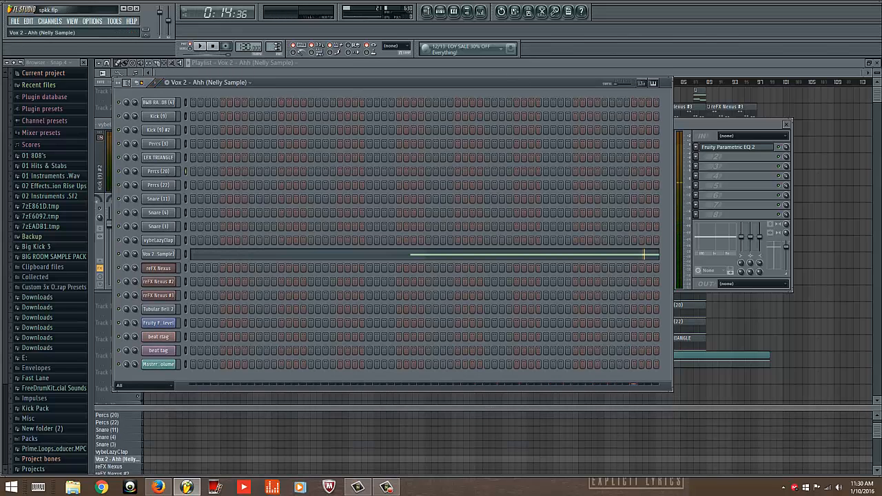
drag(204, 59, 181, 70)
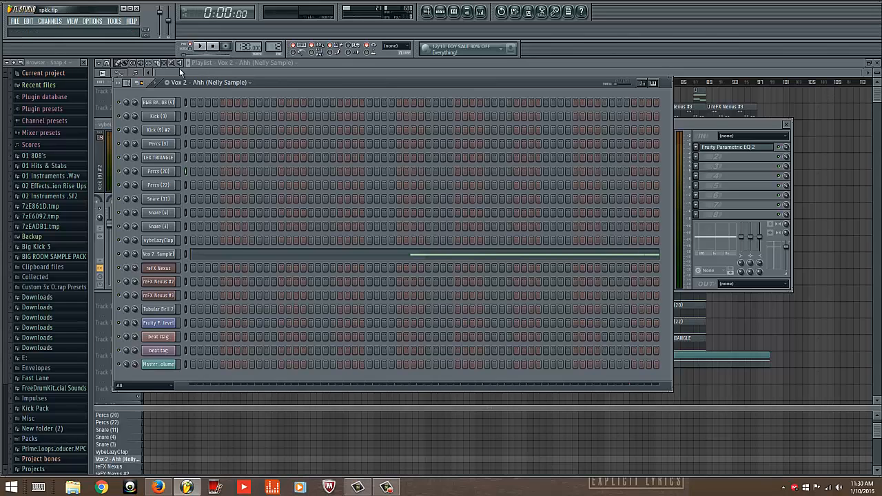
click(202, 46)
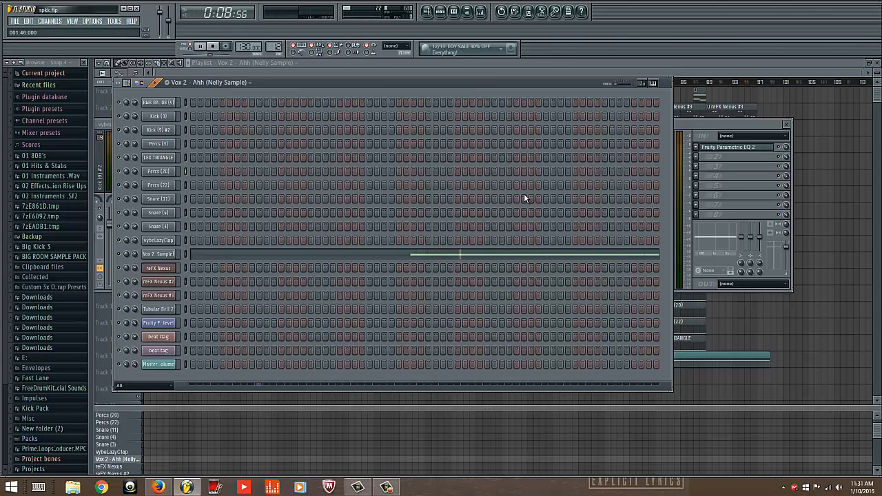
click(703, 122)
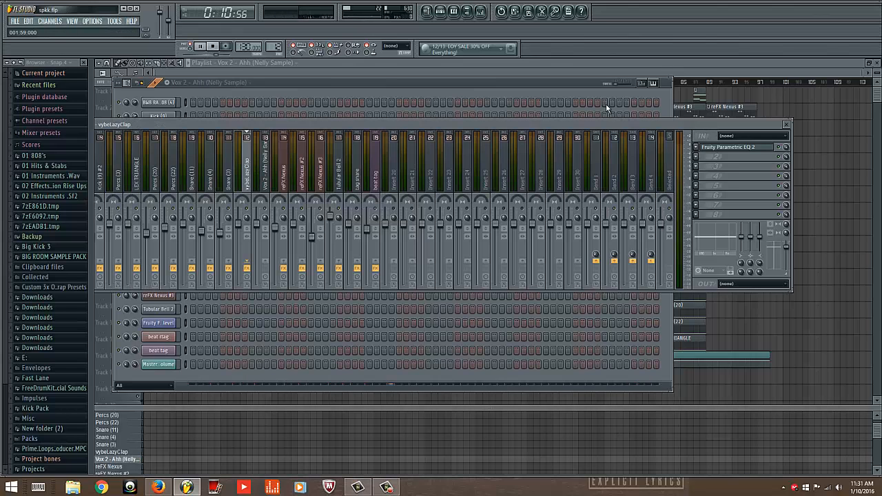
click(579, 82)
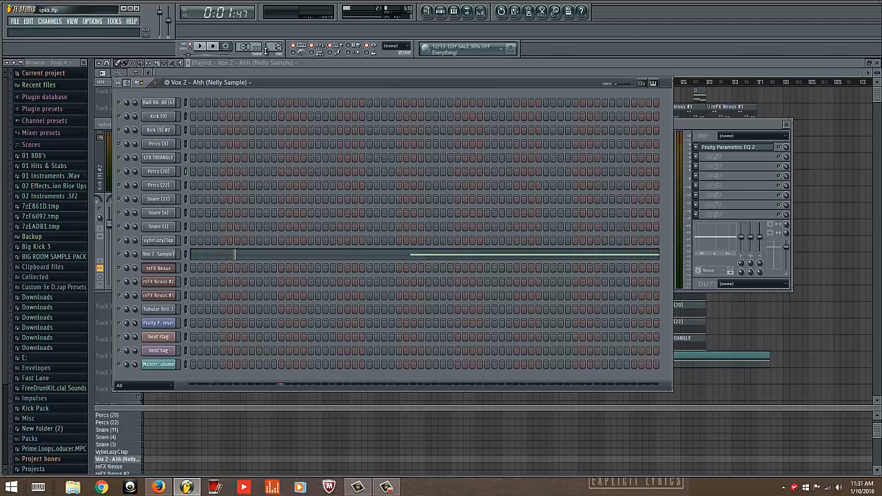
Step: Advance from the Vox 2 pattern through the reFX Nexus and Tubular Bell 2 patterns to Pattern 18, and show the playlist
scroll(277, 49, up, 1)
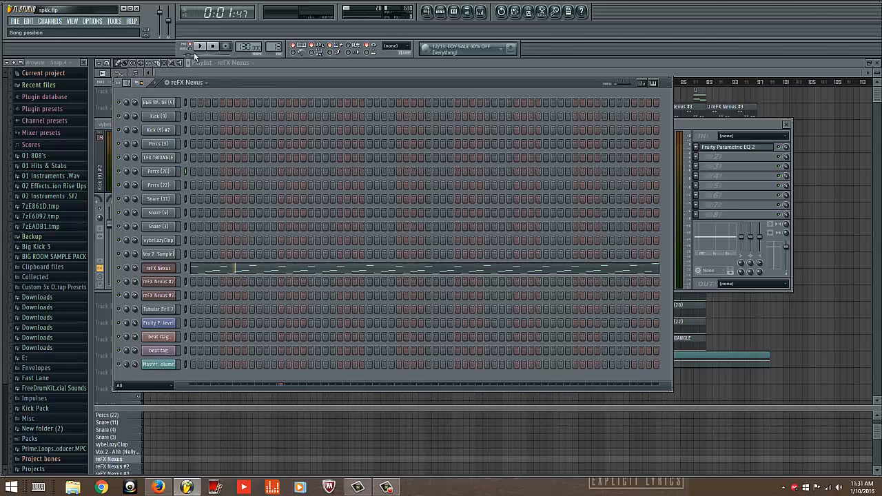
scroll(272, 50, up, 5)
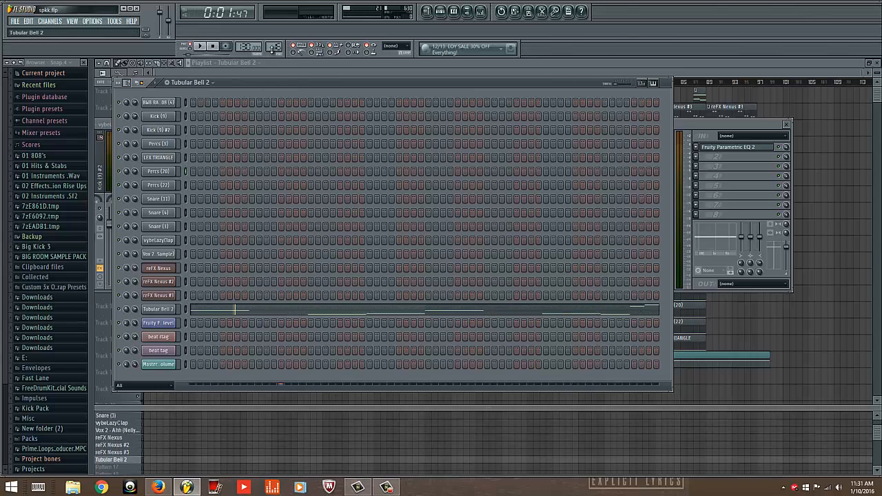
click(432, 75)
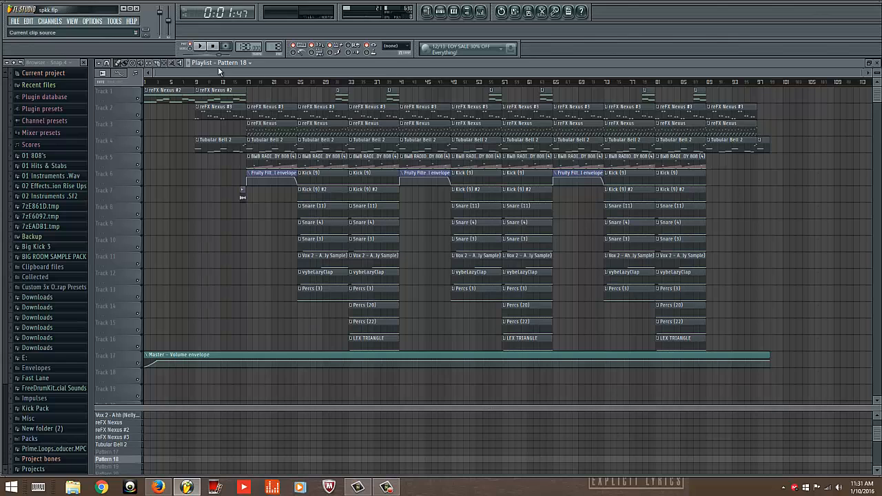
Step: Play the song arrangement and jump playback ahead to just before the beat tag clip near bar 16
click(200, 46)
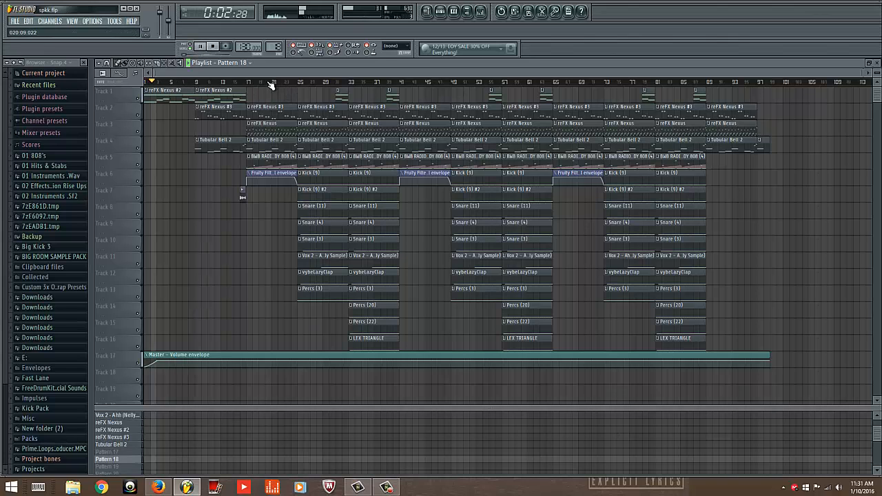
scroll(233, 80, up, 2)
scroll(234, 81, up, 1)
click(203, 82)
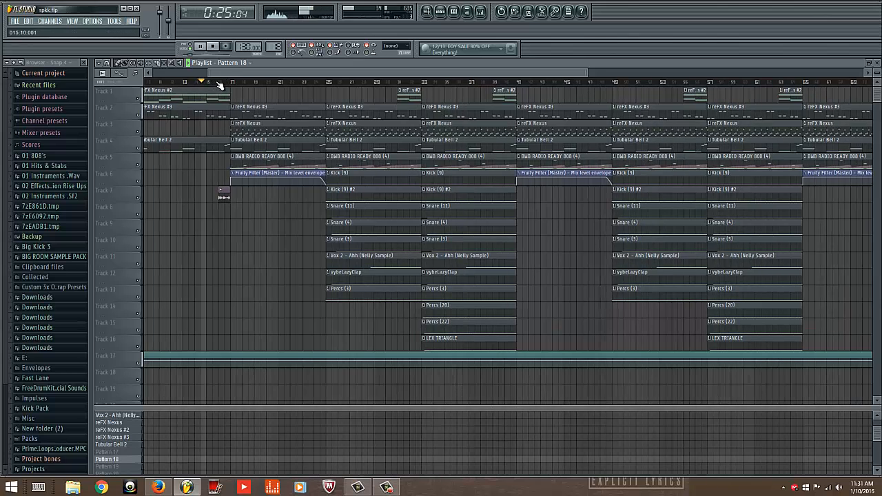
scroll(224, 84, up, 2)
scroll(224, 84, up, 2)
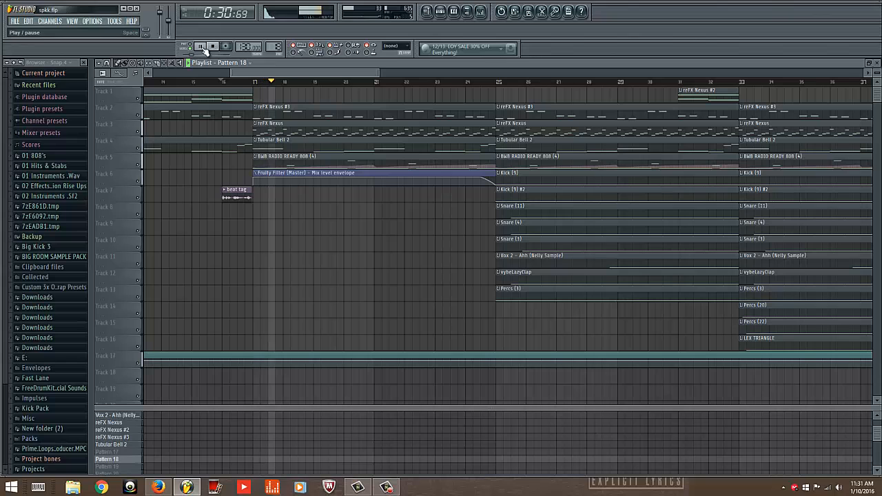
Step: Cue the song position to the beat tag clip at bar 16 and solo Track 7
click(481, 12)
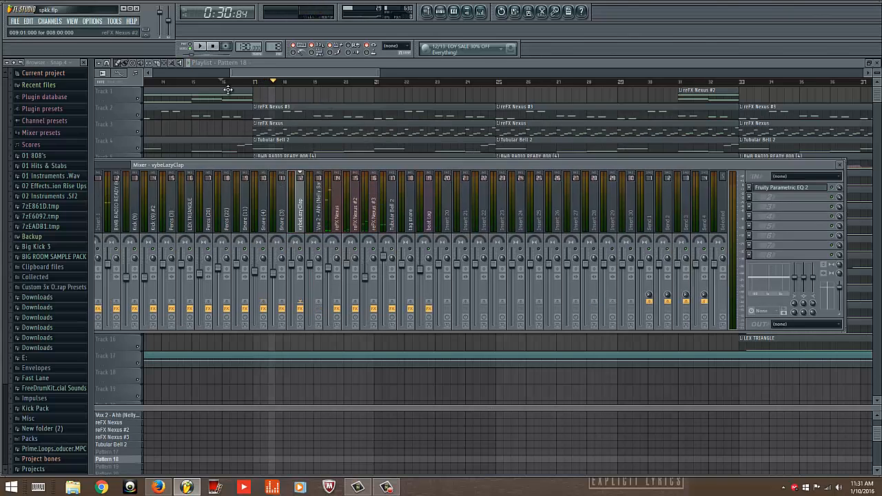
click(230, 85)
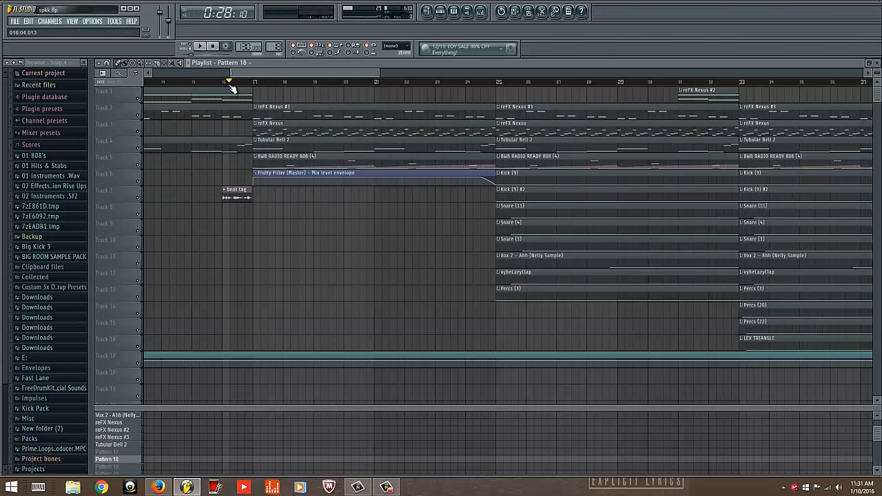
right_click(138, 198)
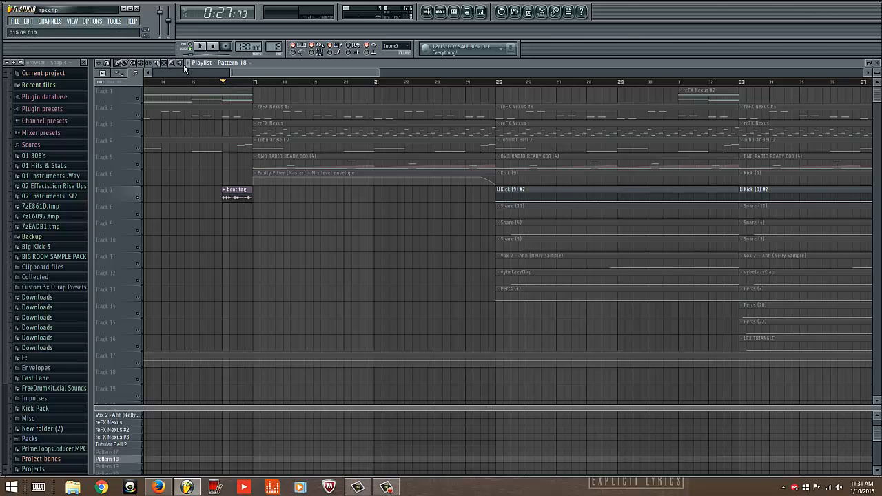
Step: Play the soloed beat tag clip, select the beat tag track in the mixer, and stop playback
click(481, 12)
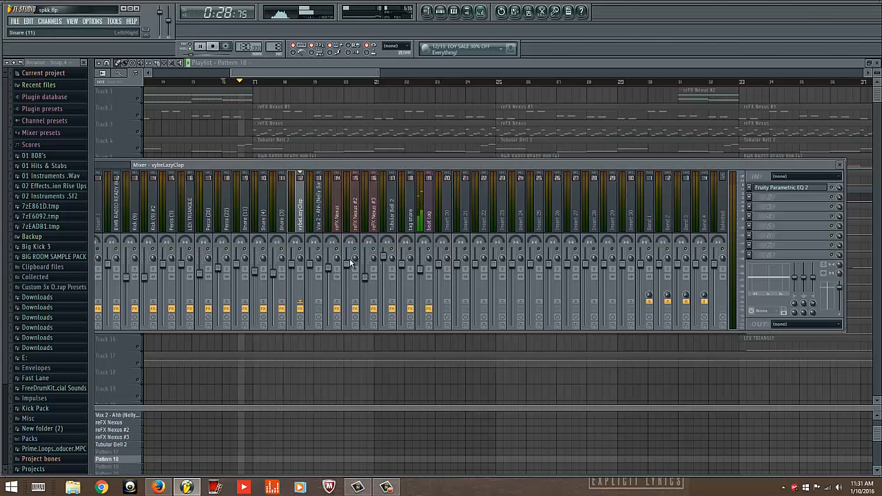
click(432, 222)
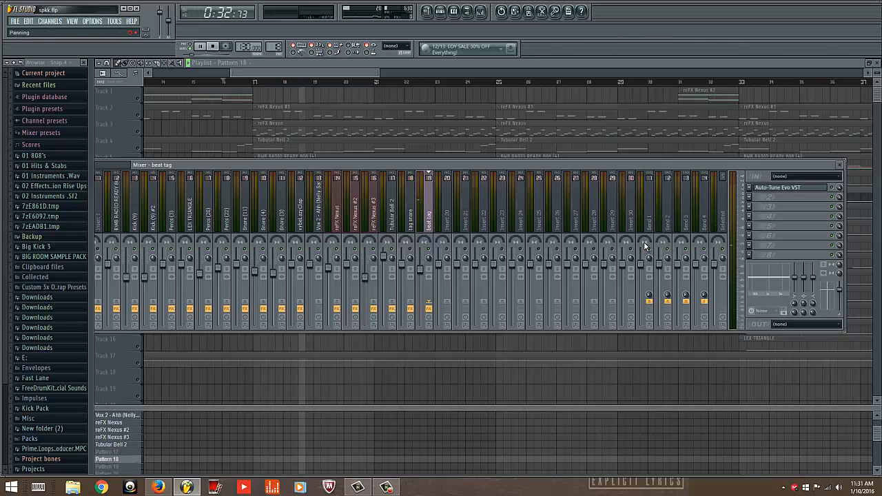
key(space)
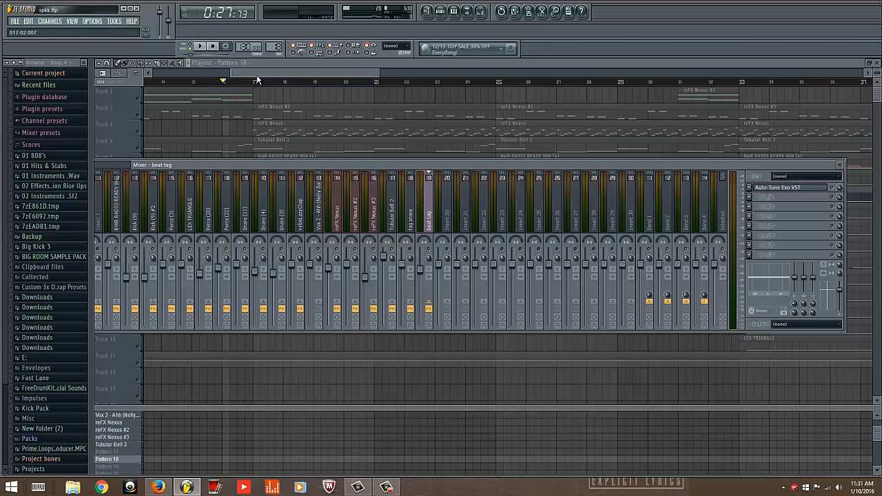
Step: Return to the mixer through the playlist and open Auto-Tune Evo VST on the beat tag track
key(F9)
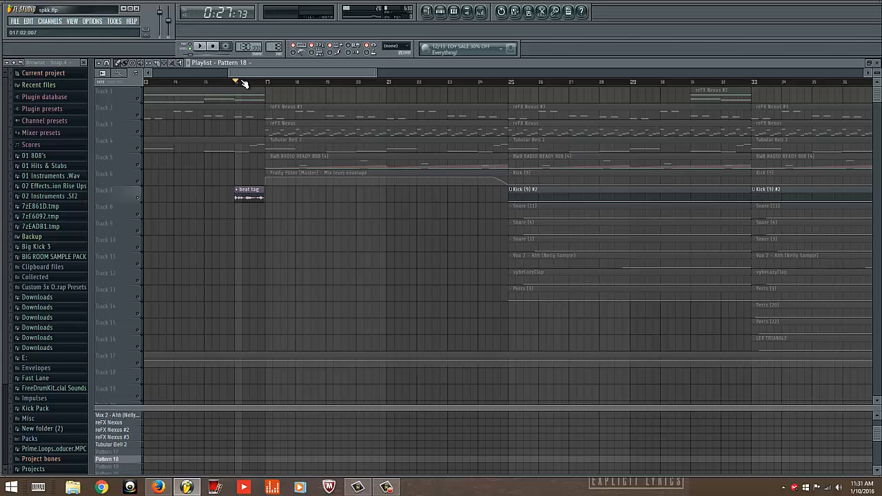
click(481, 12)
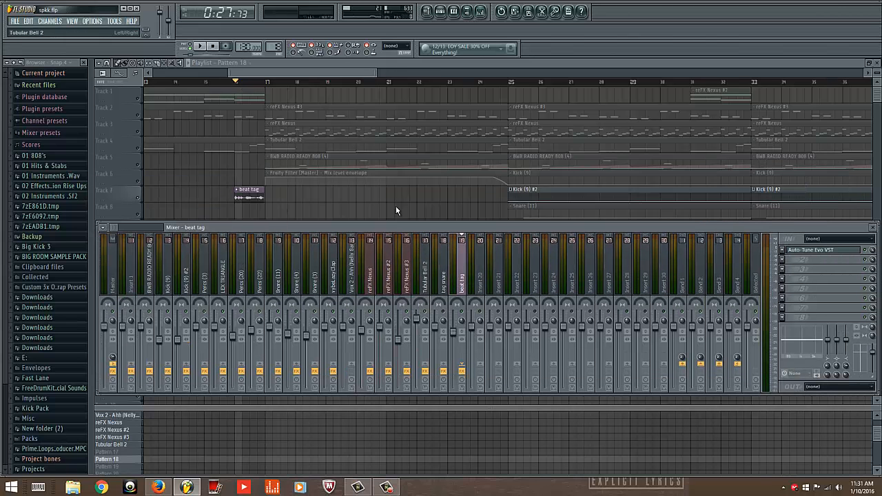
drag(765, 251, 687, 200)
click(735, 206)
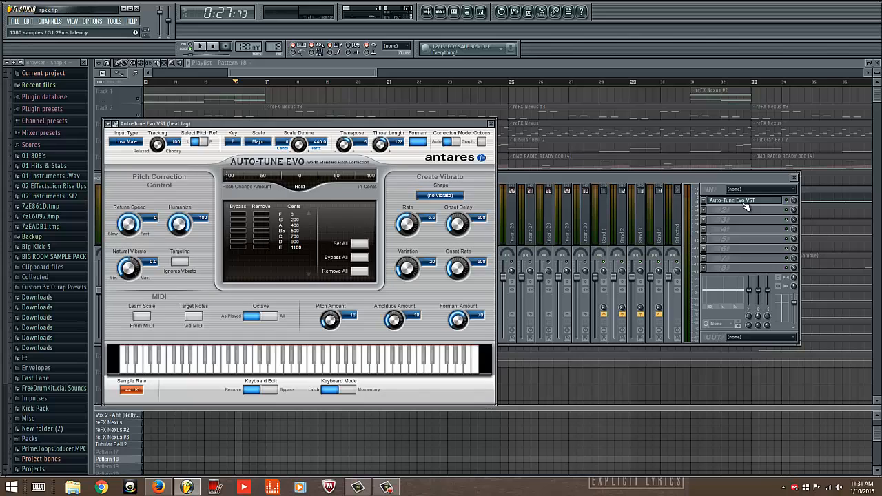
drag(387, 123, 422, 108)
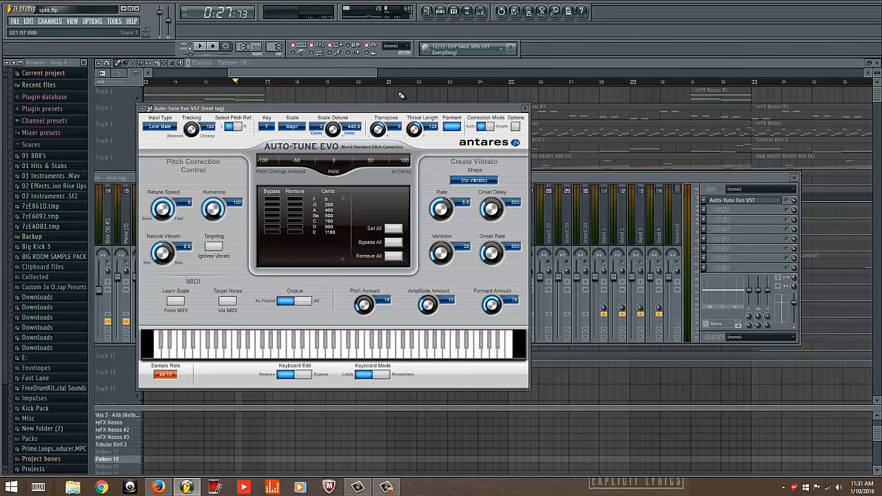
Step: Bypass Auto-Tune Evo VST on the beat tag track, play the tag without it, and turn the effect back on
click(786, 201)
click(200, 46)
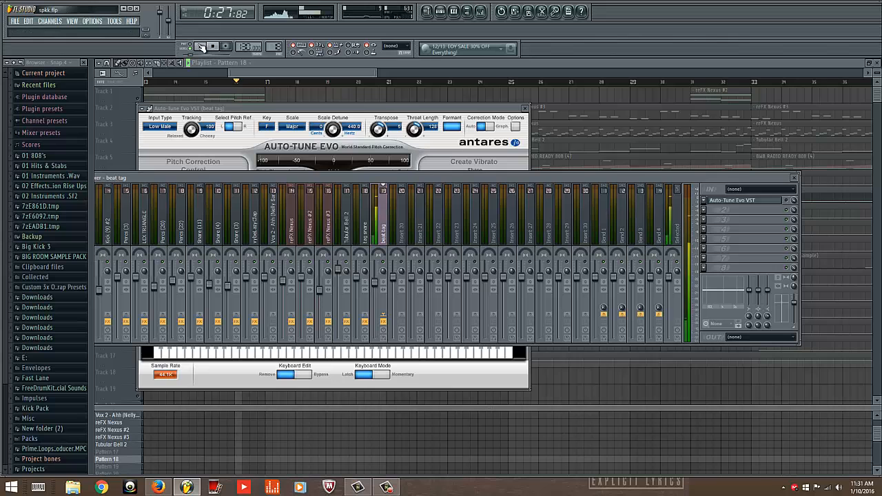
click(200, 46)
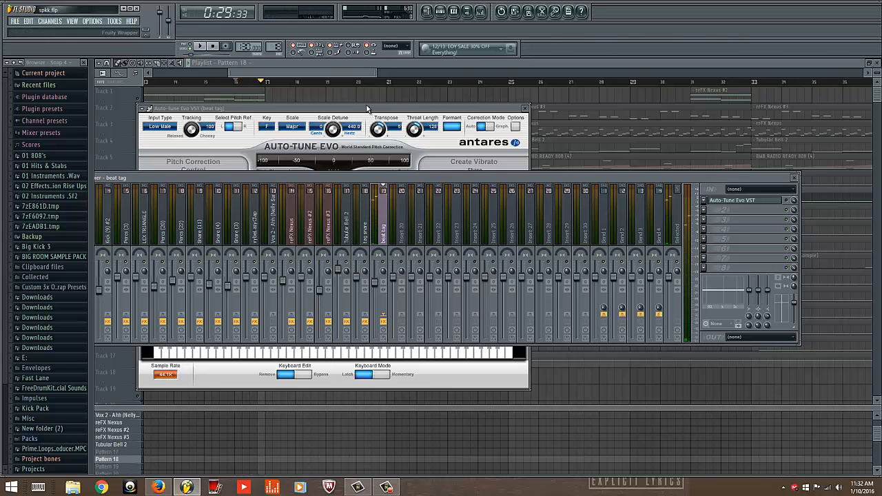
drag(367, 108, 416, 149)
click(790, 204)
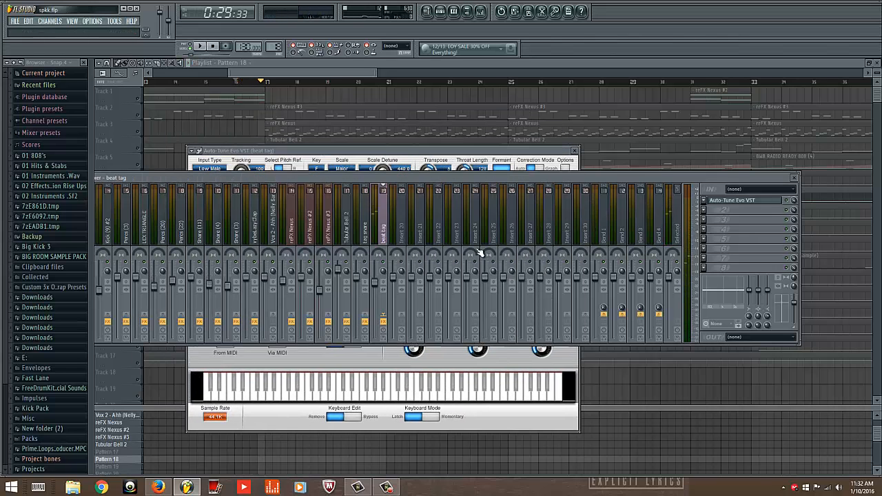
Step: Set Auto-Tune Evo's throat length to 101 and replay the beat tag from just before bar 16
click(407, 161)
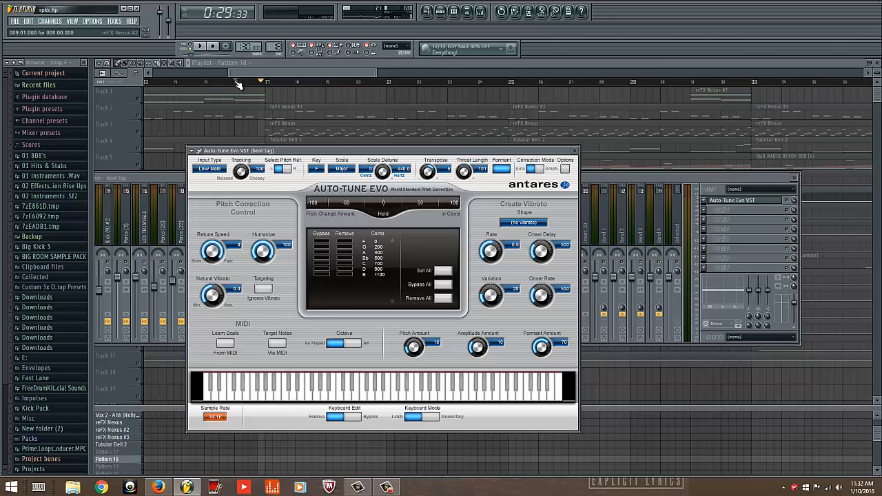
click(200, 47)
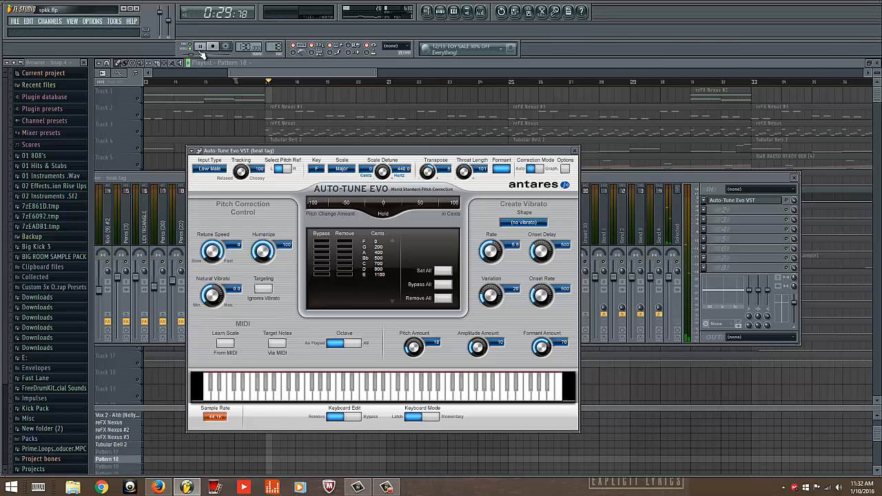
click(238, 83)
click(467, 11)
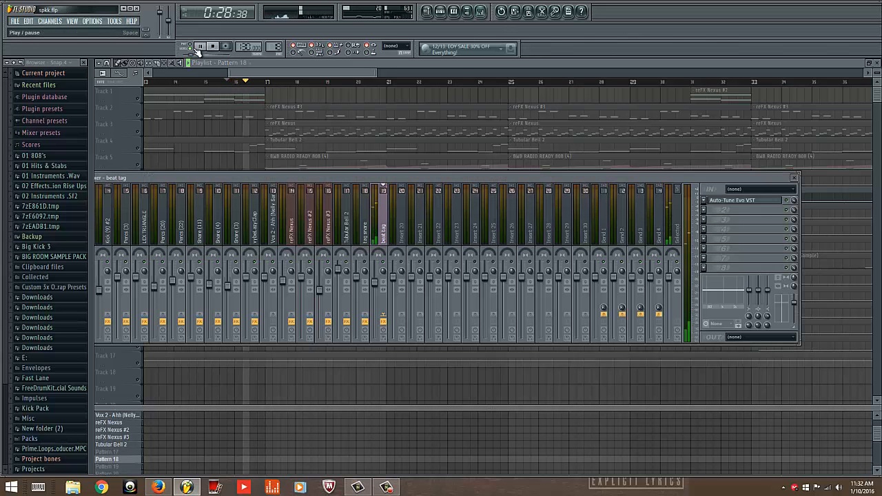
click(198, 50)
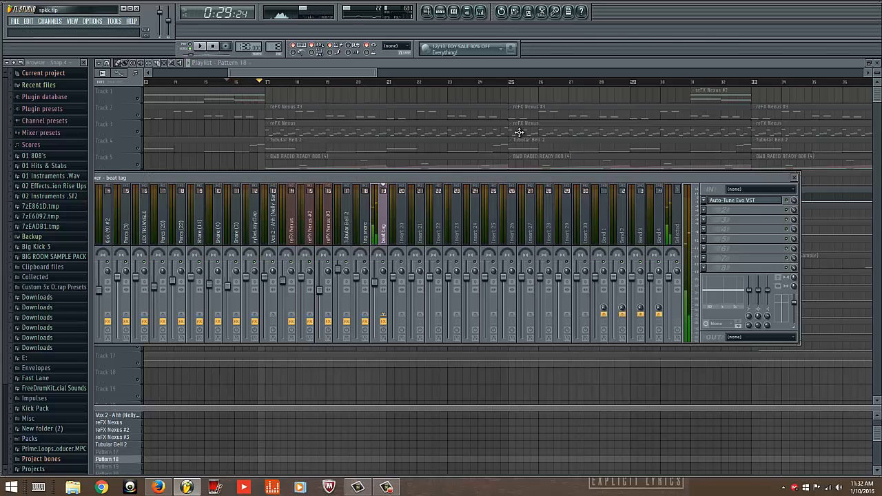
Step: Set Auto-Tune Evo's throat length to 120 and play the beat tag again from just before bar 16
click(744, 201)
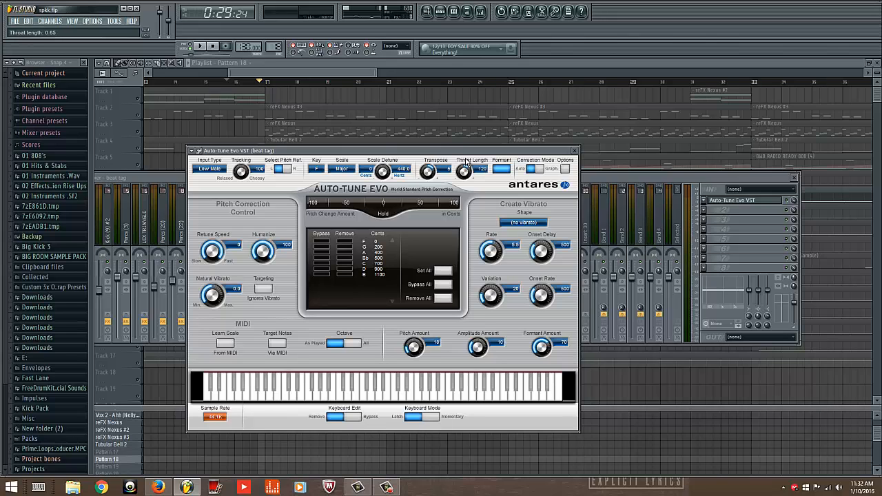
click(228, 82)
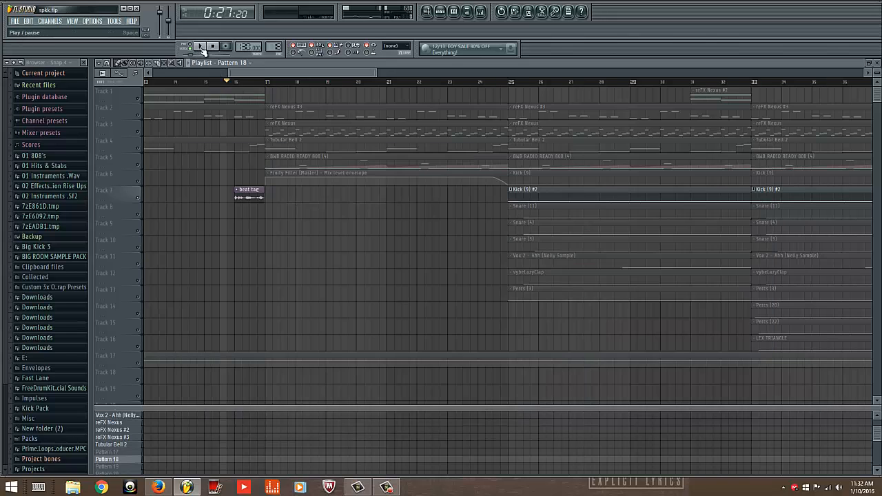
click(201, 49)
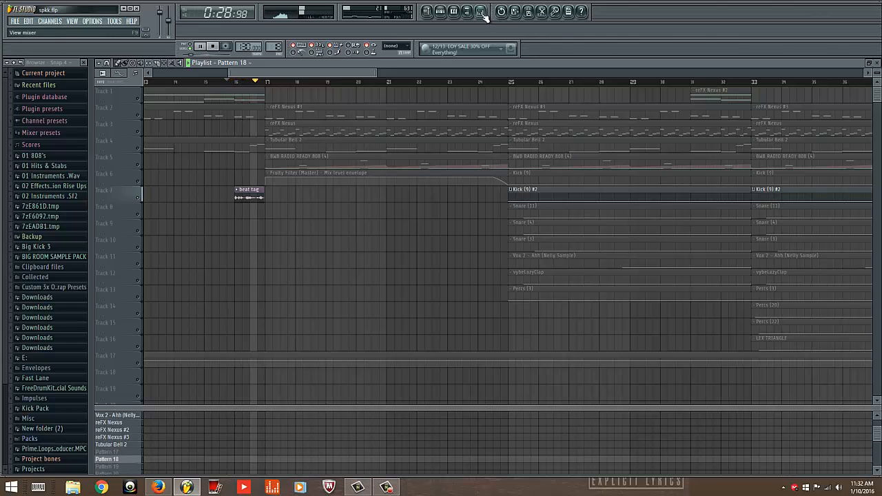
click(231, 83)
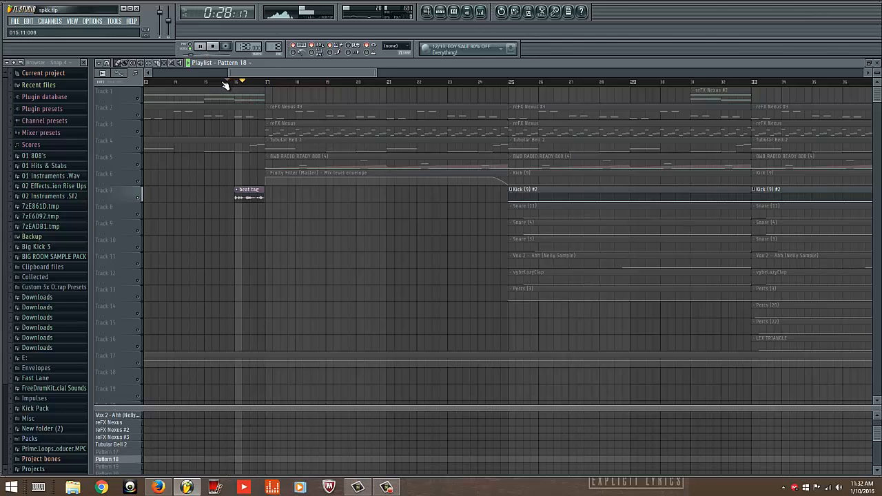
click(190, 63)
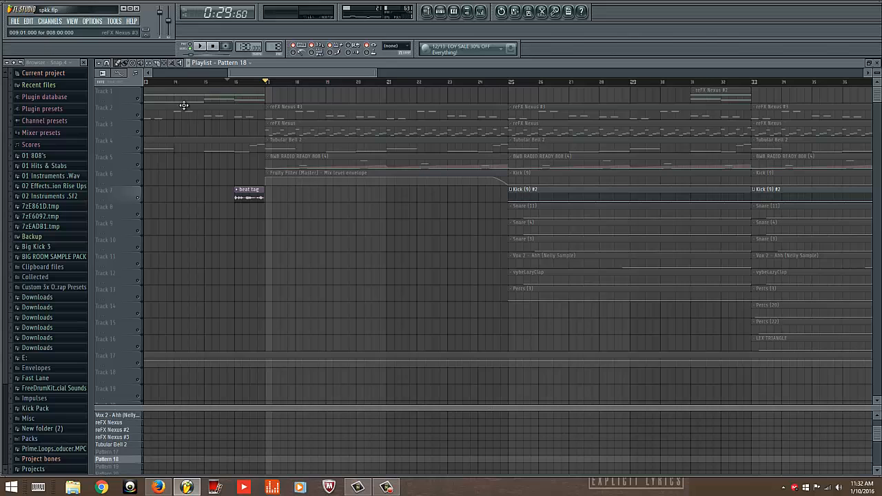
Step: Move the song position back before bar 13, unsolo Track 7 so all tracks are active, and show the mixer
drag(187, 82, 116, 78)
right_click(138, 98)
right_click(138, 98)
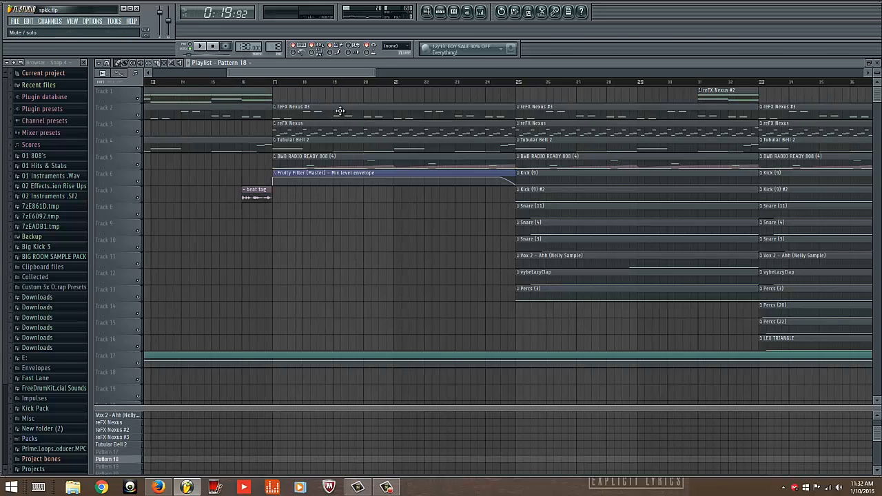
click(484, 13)
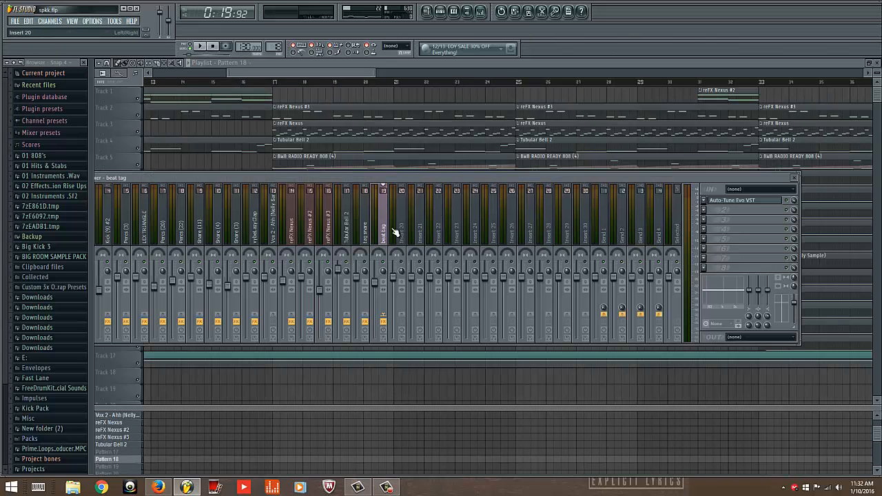
Step: Set the song position within bar 16 at the beat tag and play the full arrangement from there
scroll(266, 88, down, 7)
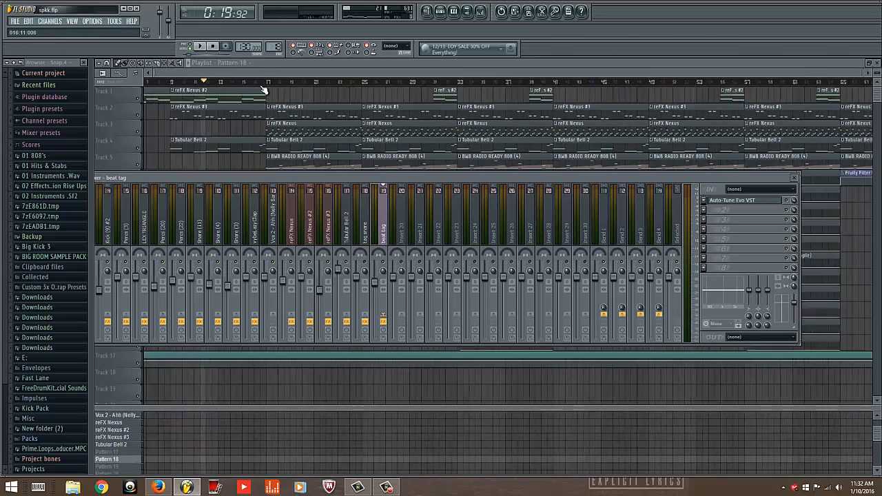
click(271, 73)
drag(215, 82, 108, 84)
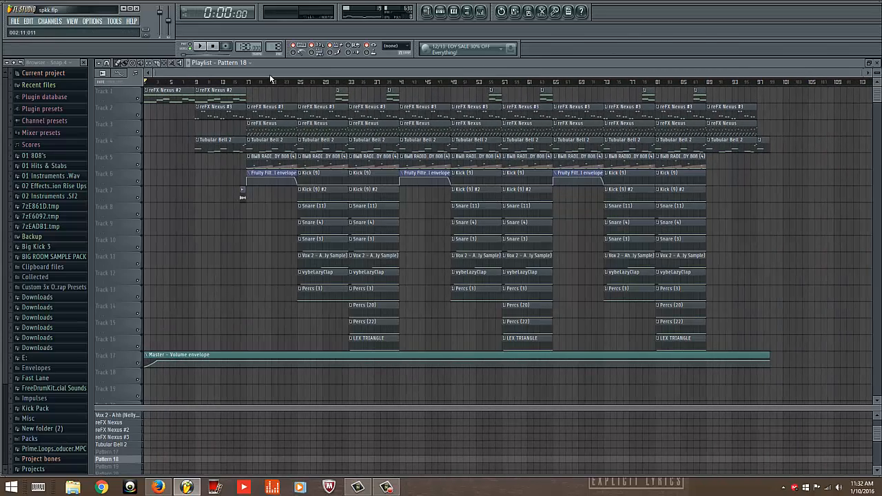
scroll(236, 82, up, 8)
drag(236, 82, 243, 83)
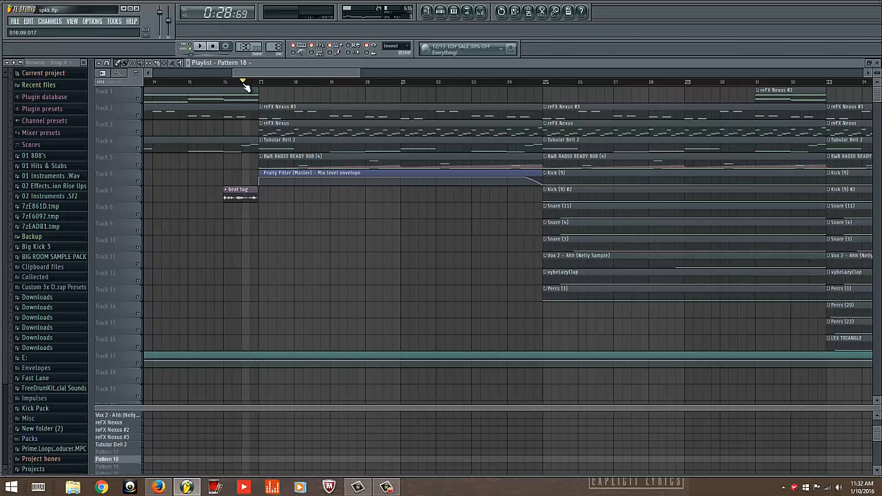
key(space)
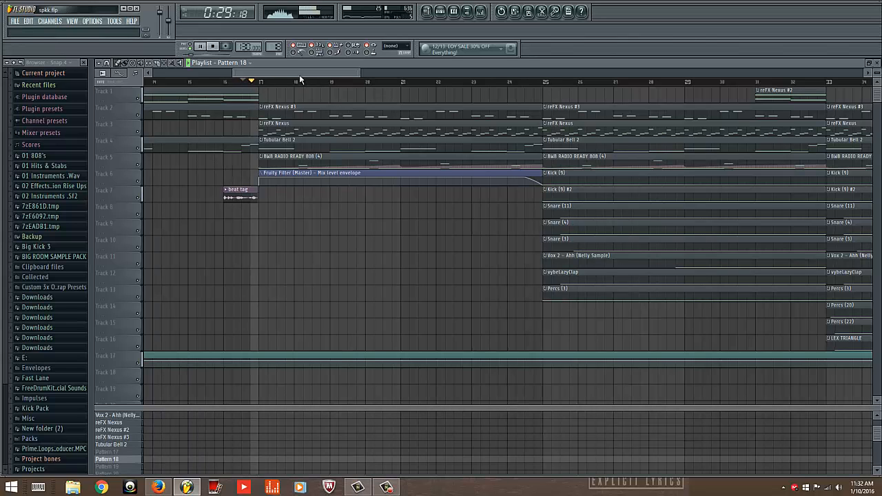
Step: Show the mixer's Master track, open its Fruity Filter during playback, and stop the song to view the filter's controls
click(480, 11)
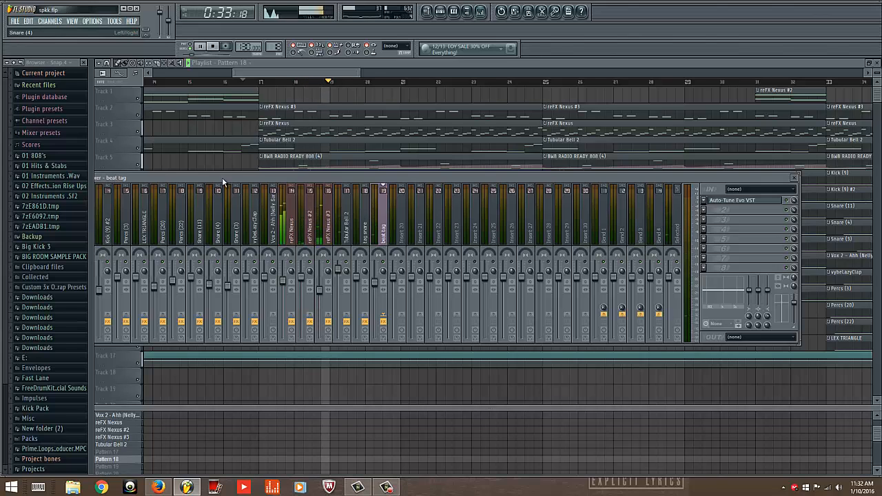
drag(222, 178, 360, 217)
click(171, 272)
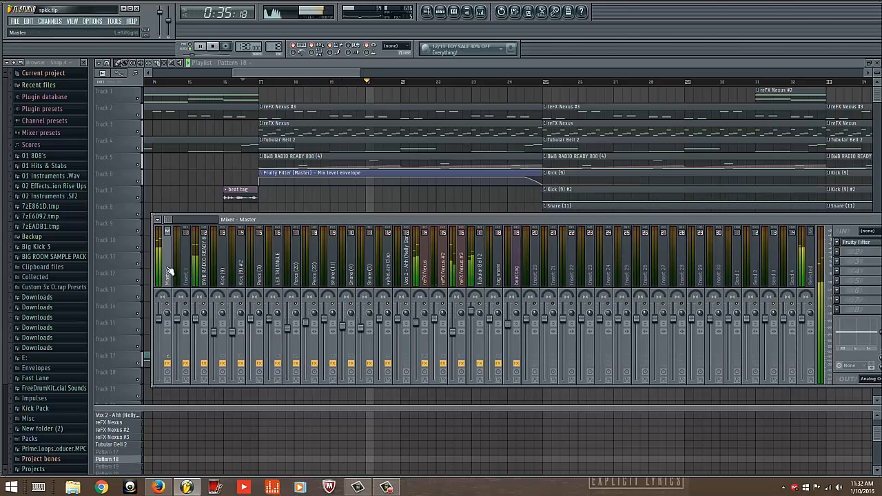
drag(780, 286, 647, 299)
click(754, 259)
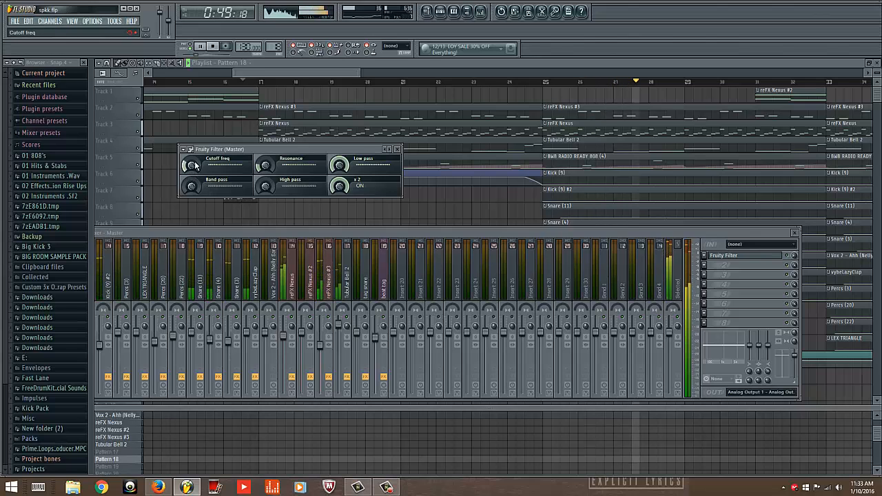
key(space)
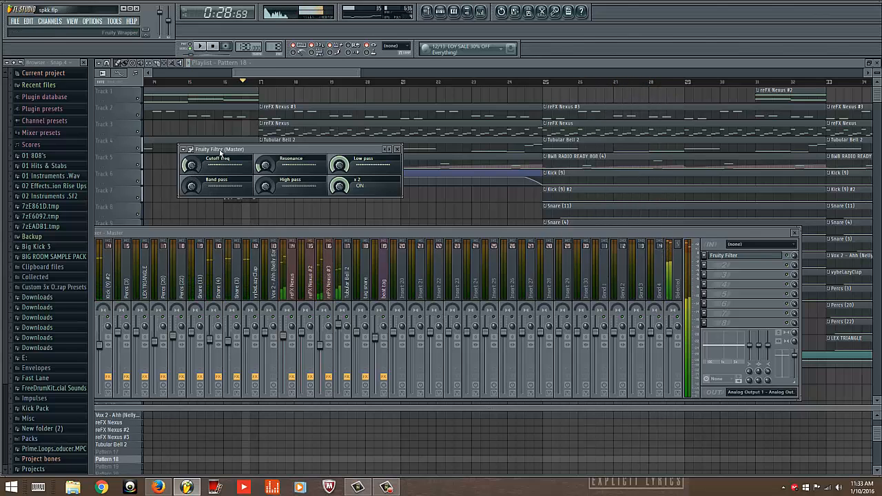
drag(221, 152, 366, 257)
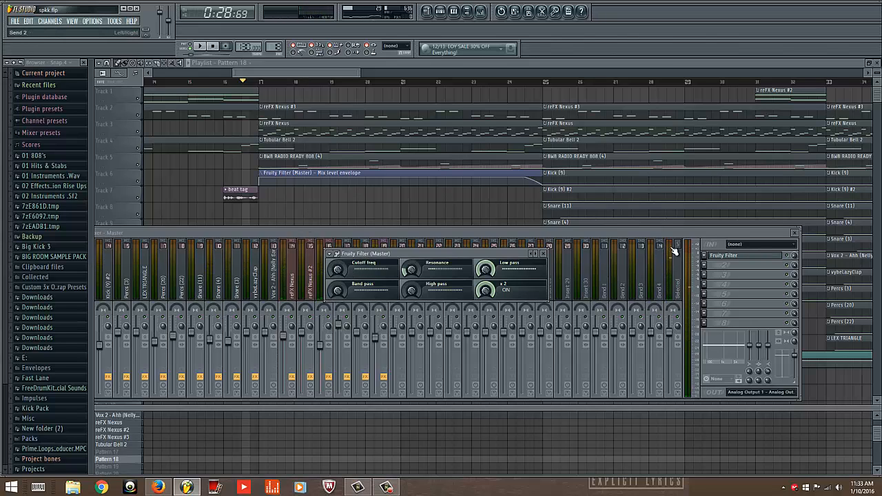
Step: Create an automation clip for the master Fruity Filter's mix level and delete the new clip from Track 18
click(794, 257)
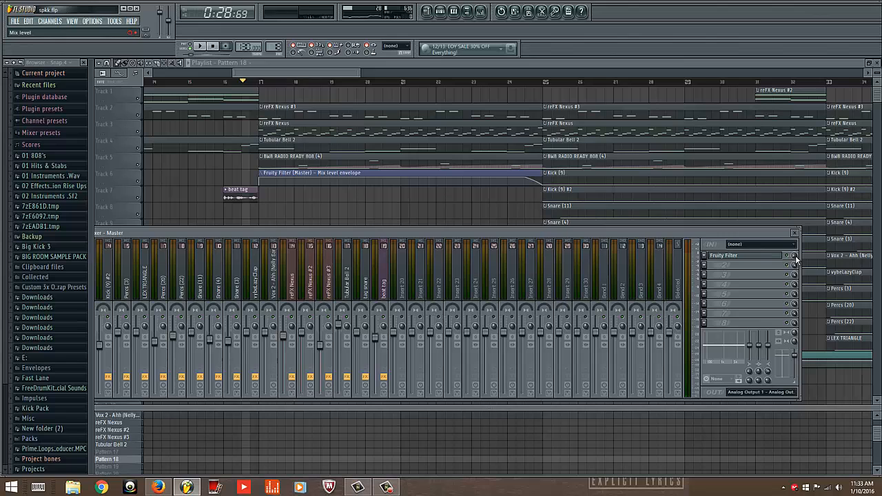
right_click(795, 257)
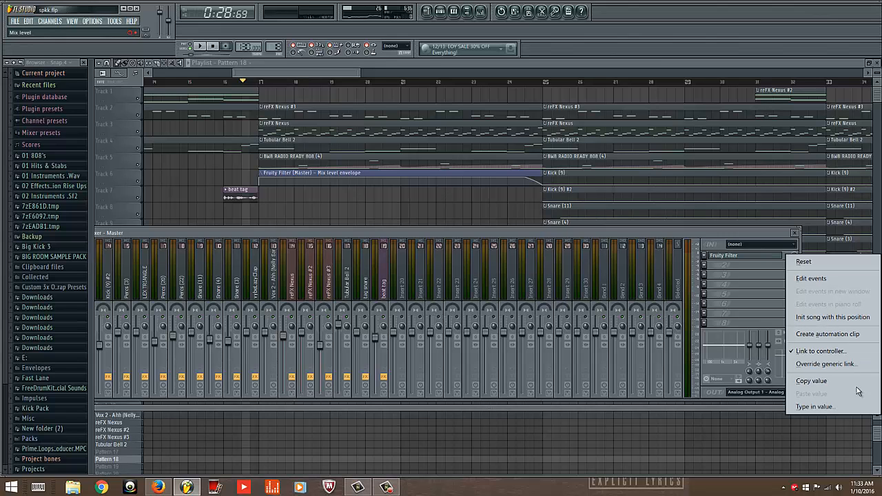
click(823, 335)
click(282, 71)
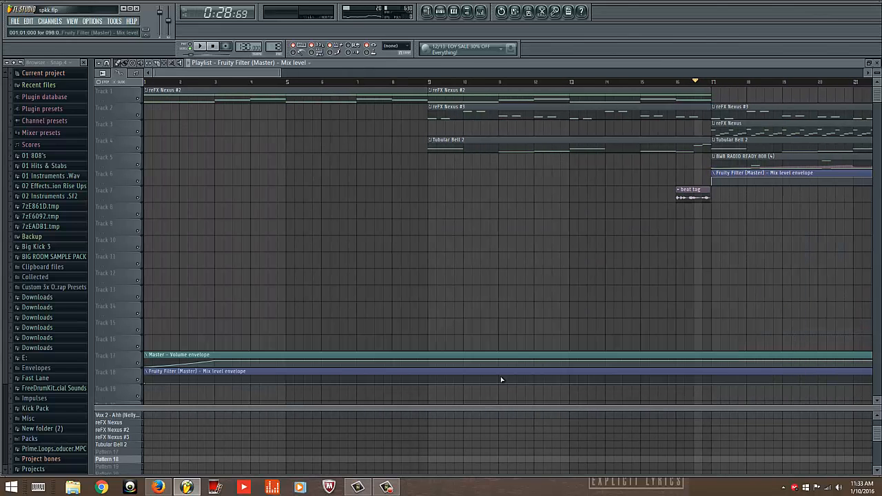
right_click(469, 372)
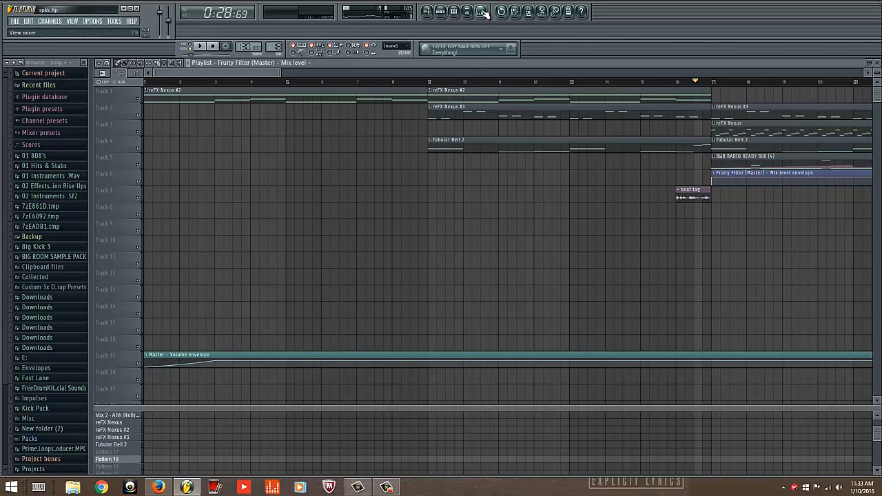
Step: Set the master Fruity Filter's mix level to 100% in the mixer and play the song from the beat tag
key(F9)
drag(795, 258, 796, 188)
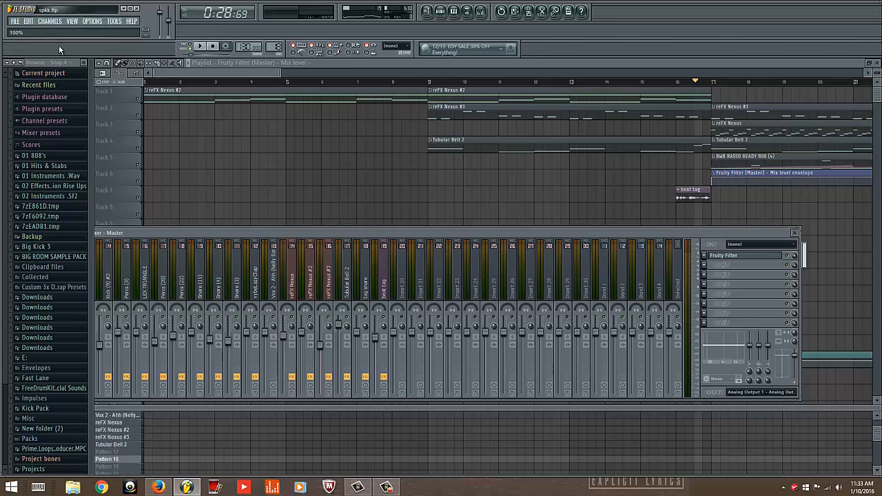
click(205, 48)
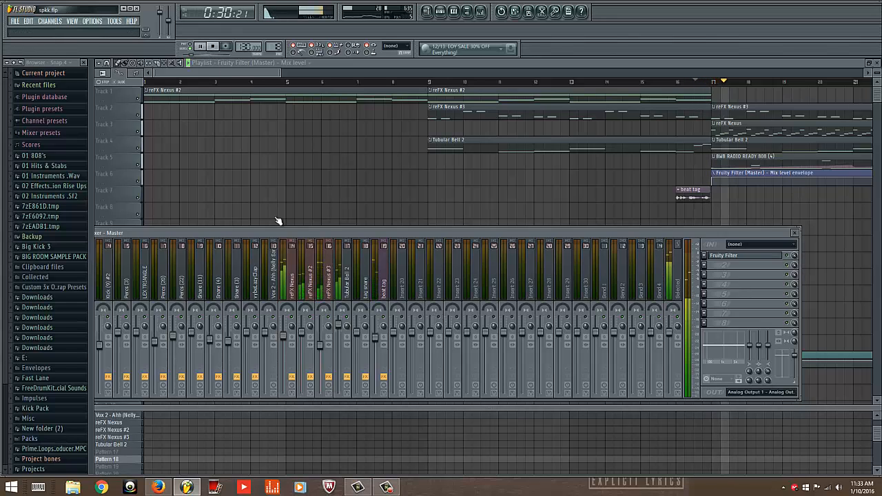
Step: Show the master Fruity Filter alongside the playlist and follow playback through the Track 6 mix level envelope past bar 25
drag(384, 235, 458, 207)
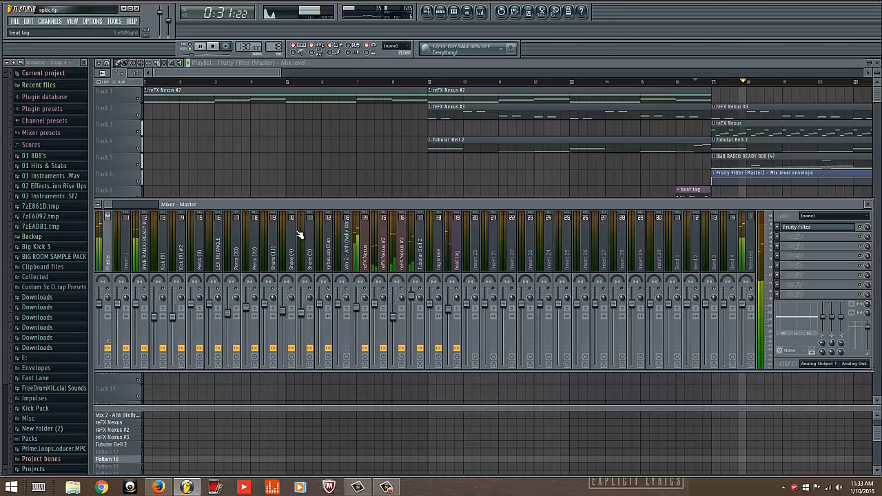
click(792, 228)
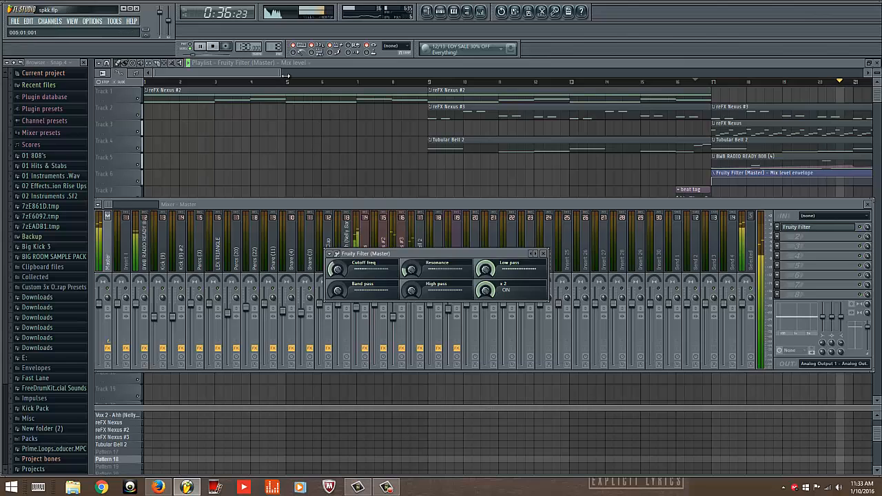
drag(286, 74, 412, 75)
click(480, 12)
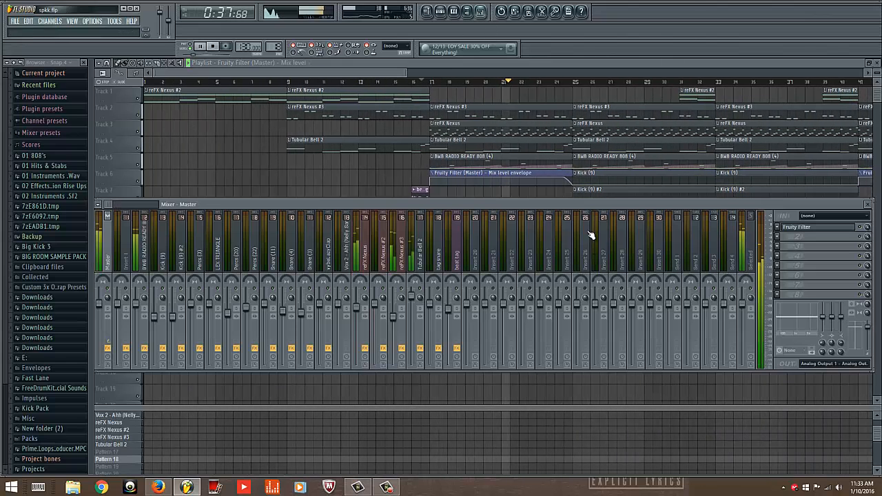
click(843, 234)
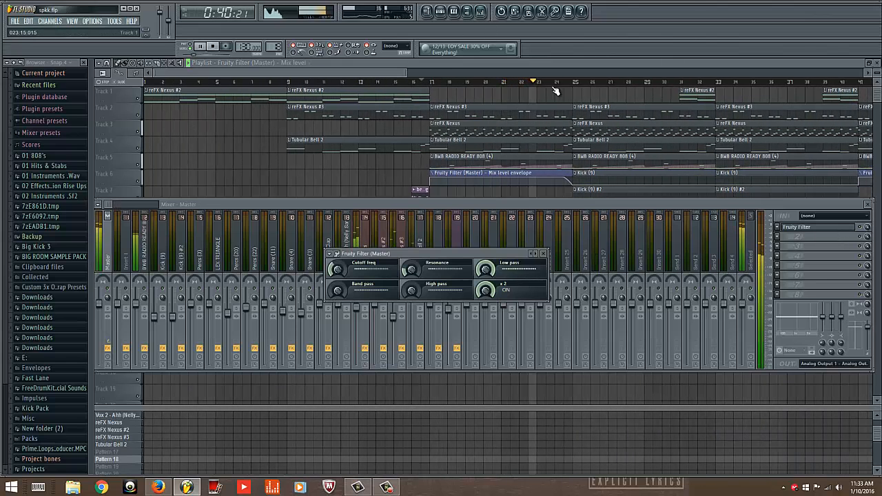
scroll(574, 84, up, 5)
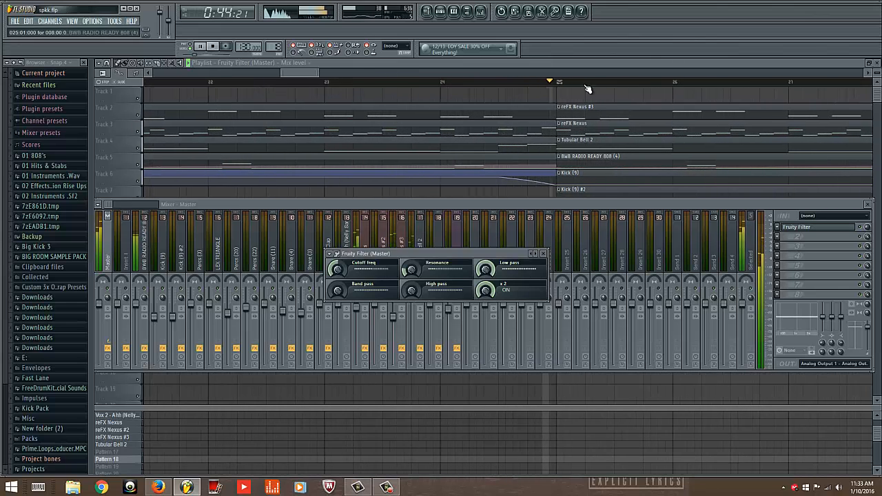
scroll(588, 84, down, 3)
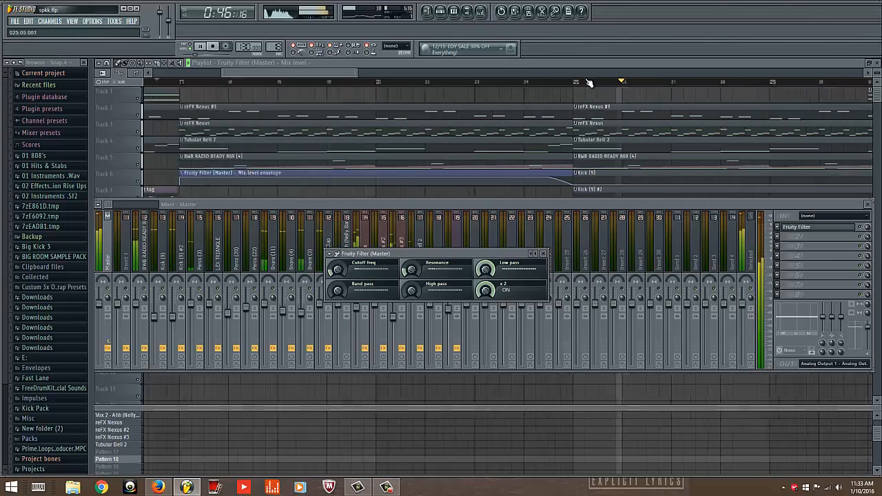
Step: Stop playback and hide the mixer to show the full arrangement in the playlist
click(344, 82)
scroll(364, 83, down, 4)
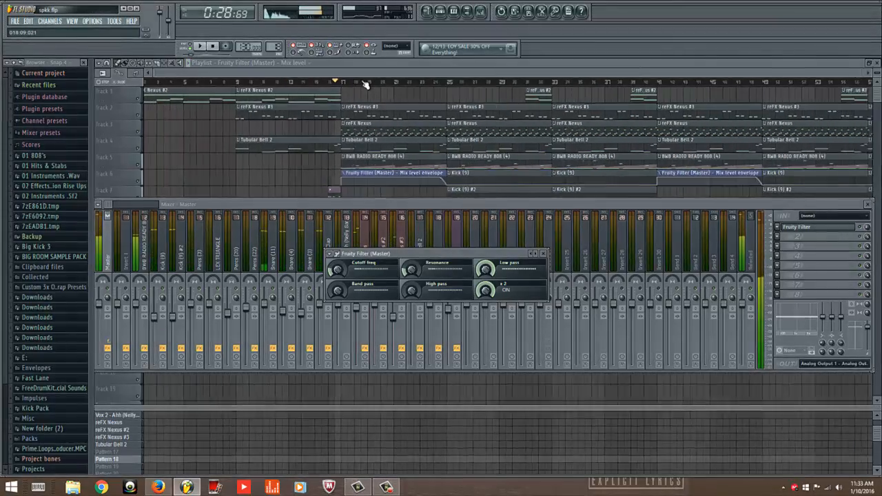
key(F9)
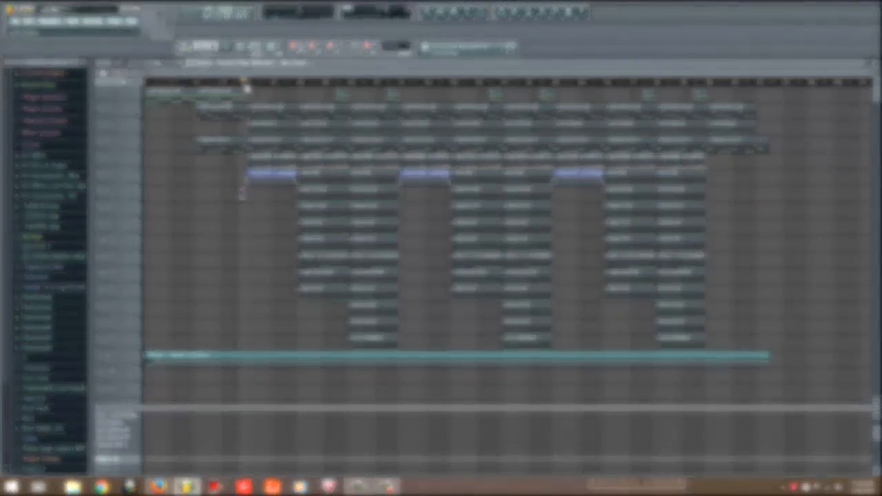